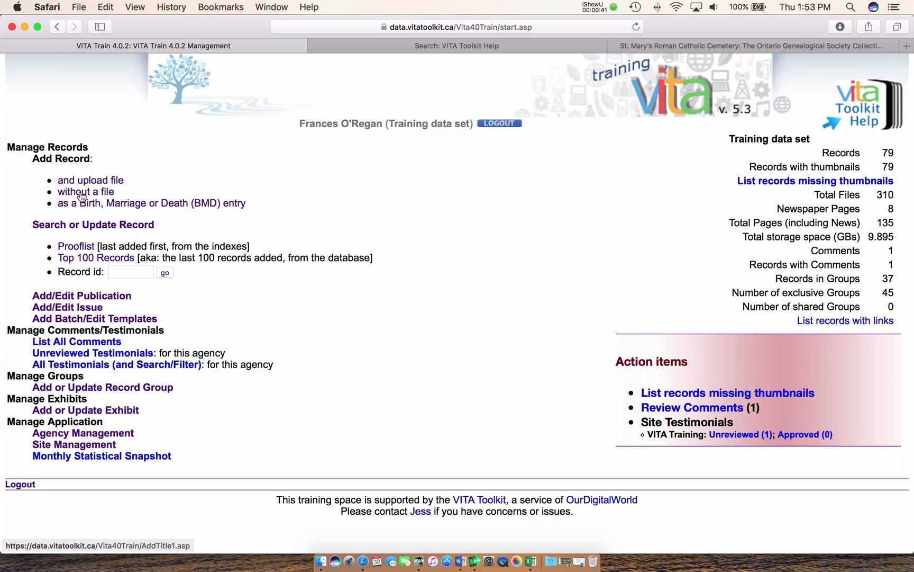
- Open the form for adding a record without a file
left_click(81, 195)
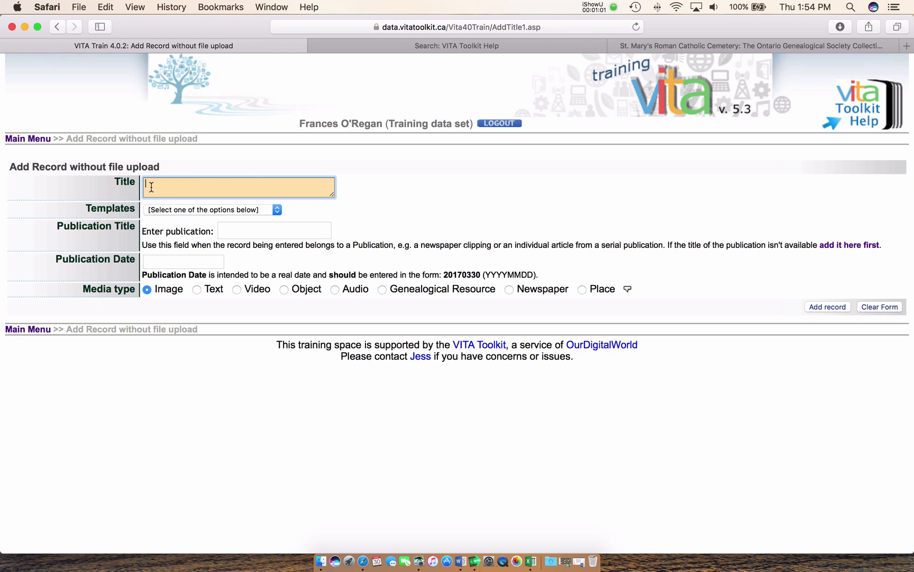
left_click(354, 200)
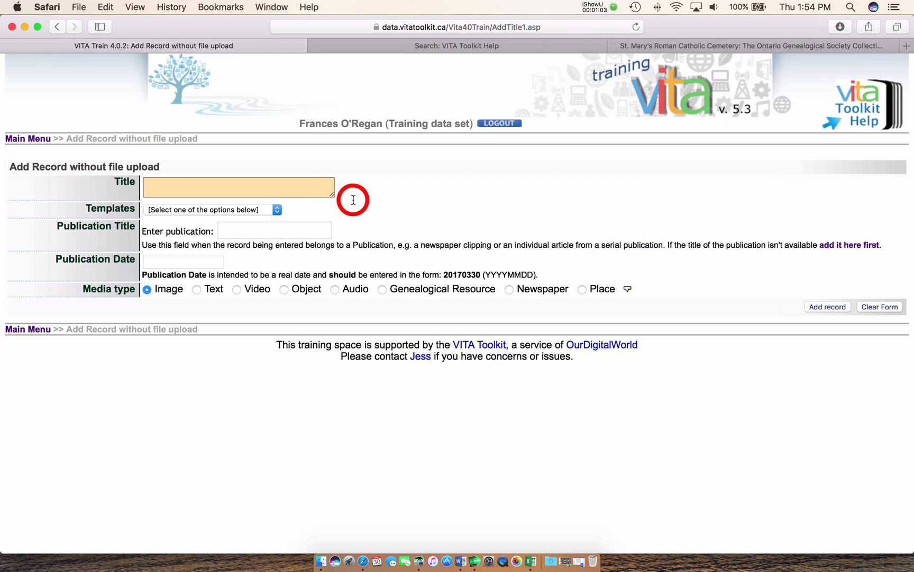
left_click(350, 217)
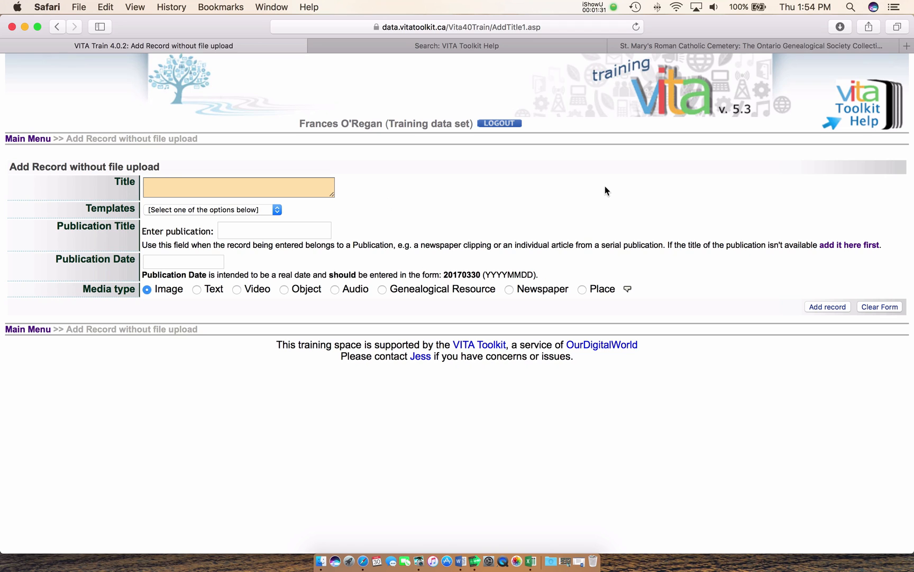
- Examine the published St. Mary's Roman Catholic Cemetery record, including its media types, item type, notes, location, reproduction notes and contact details
left_click(679, 44)
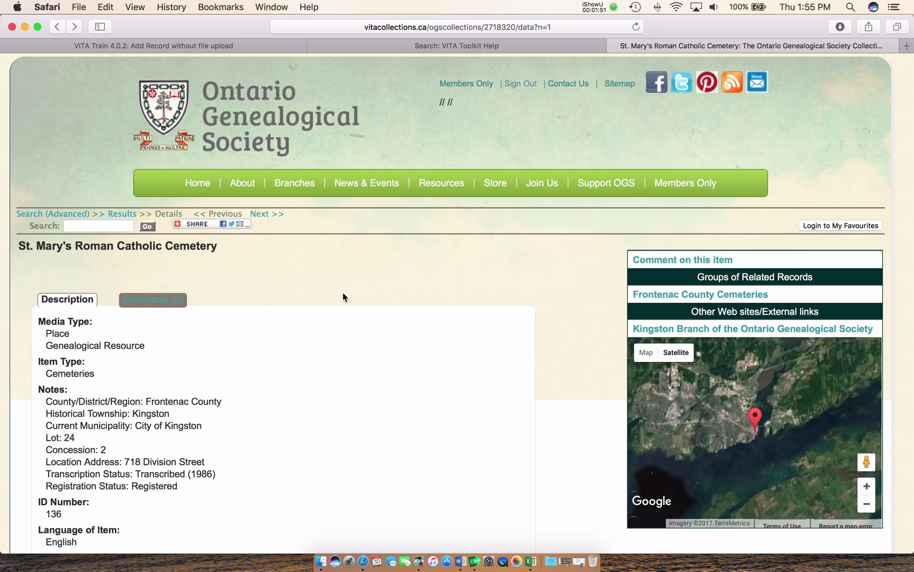
scroll(343, 295, "down", 5)
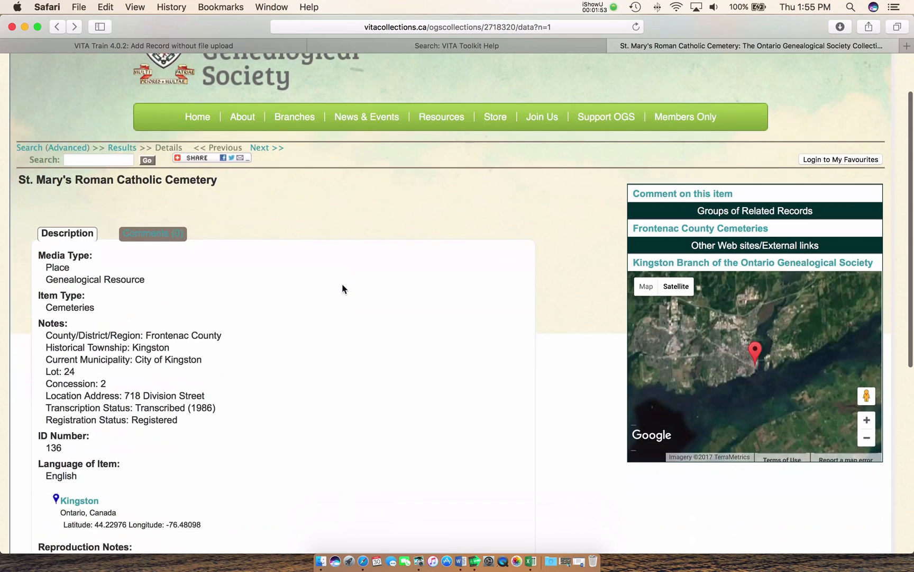
scroll(343, 289, "down", 1)
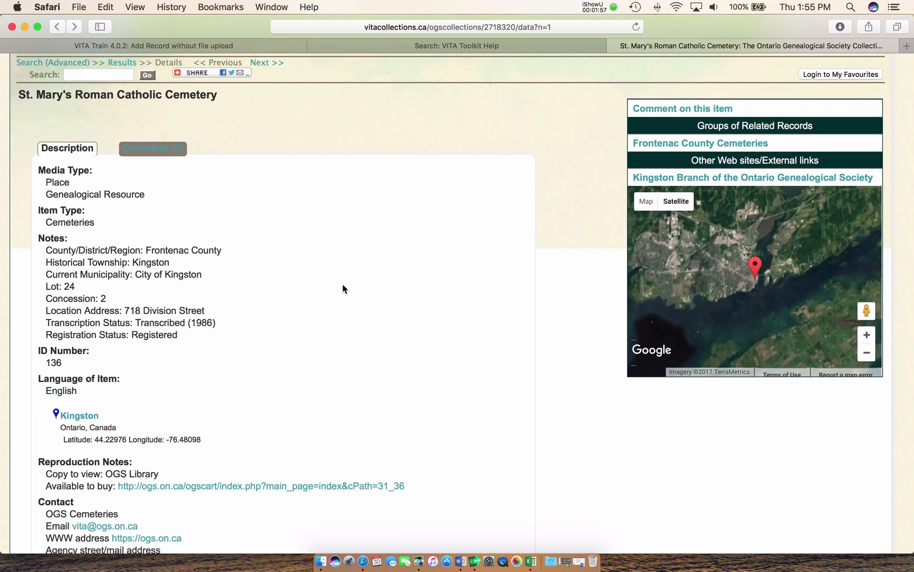
scroll(343, 288, "down", 3)
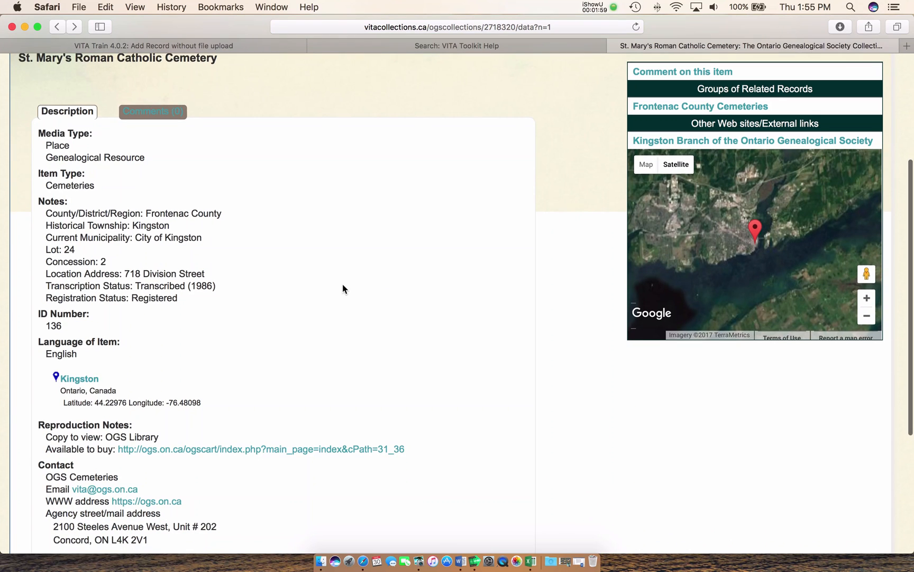
scroll(343, 288, "down", 1)
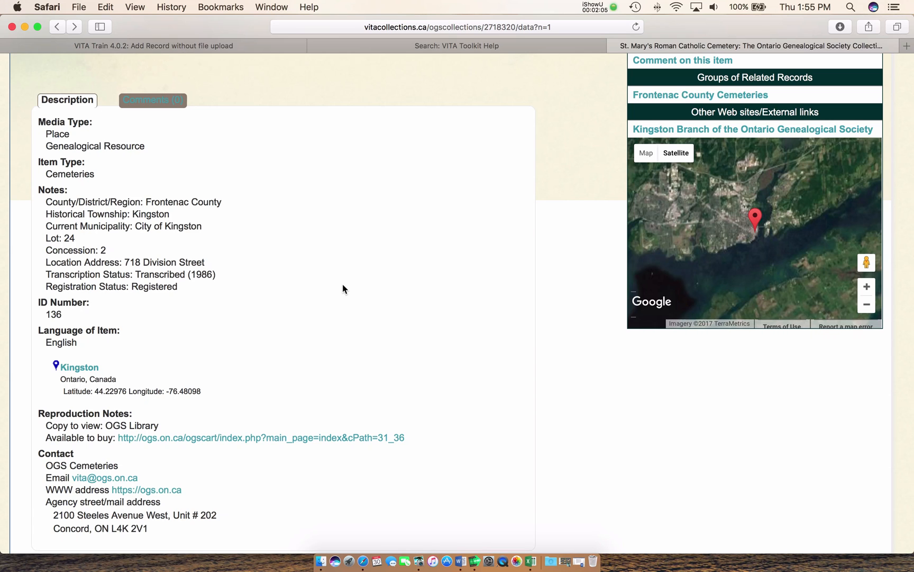
scroll(343, 289, "up", 8)
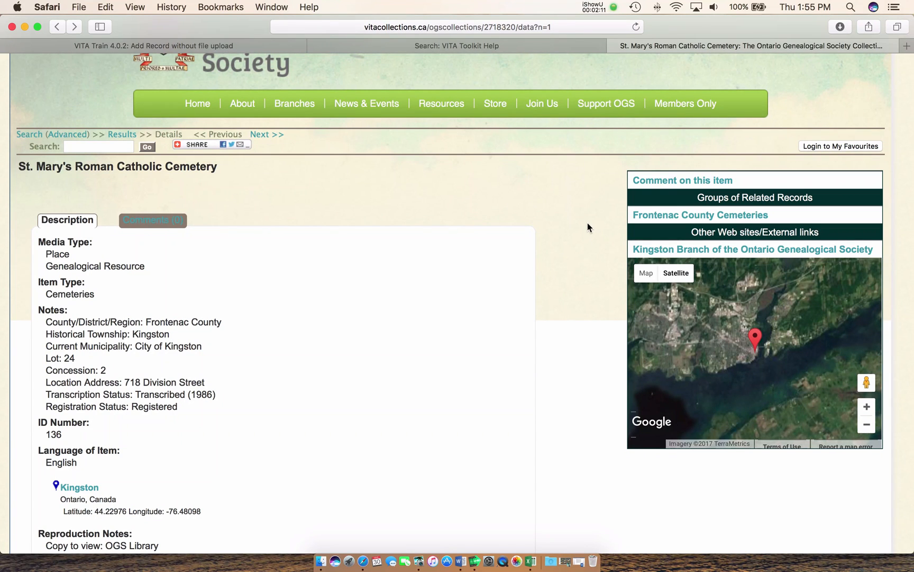
scroll(582, 228, "down", 4)
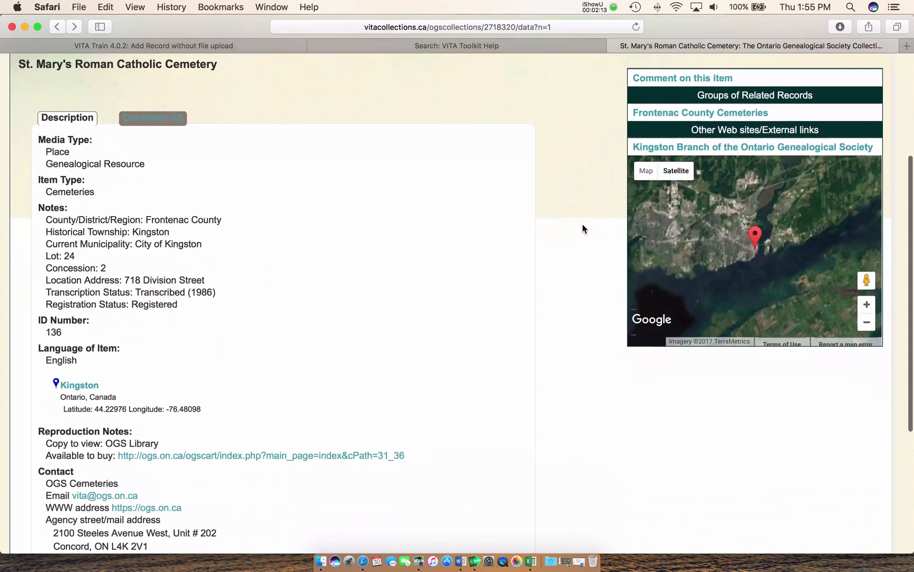
scroll(269, 228, "down", 4)
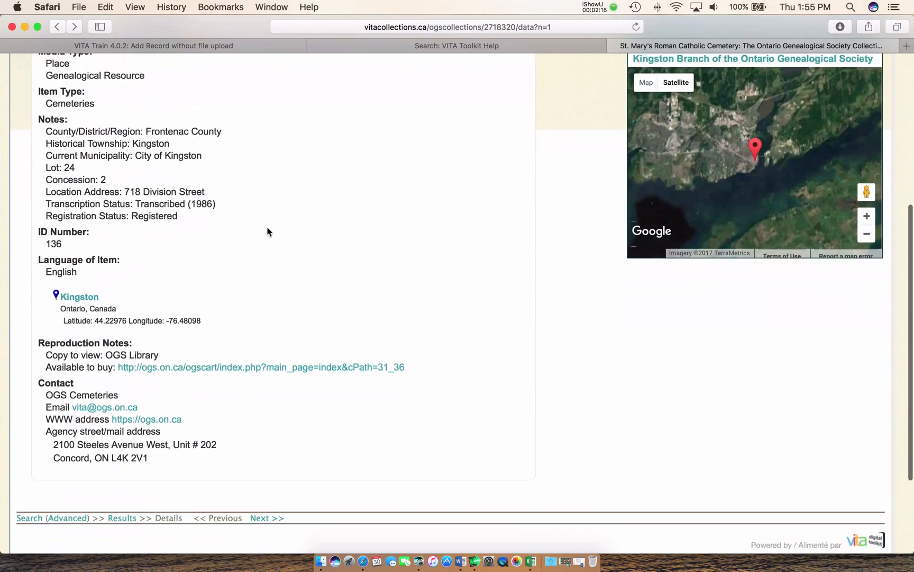
scroll(271, 229, "up", 2)
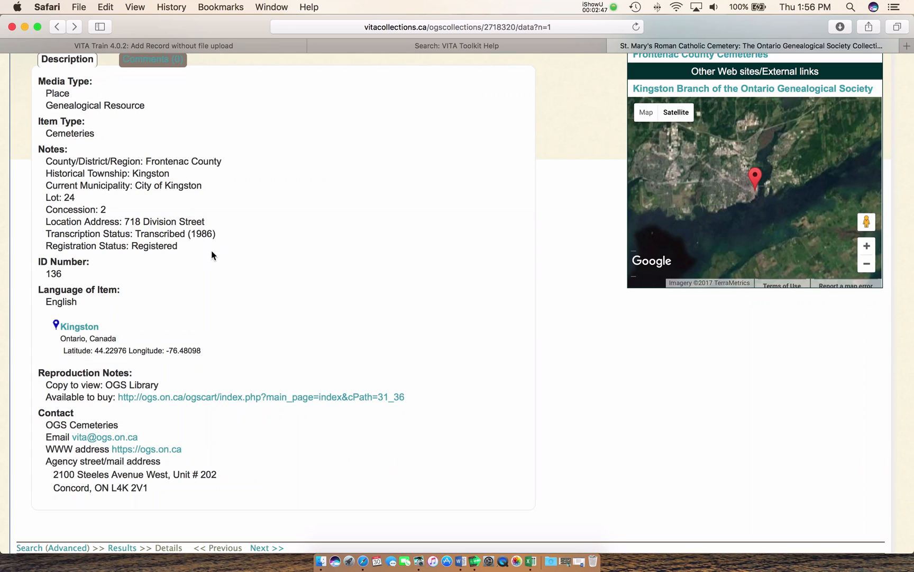
scroll(205, 258, "down", 2)
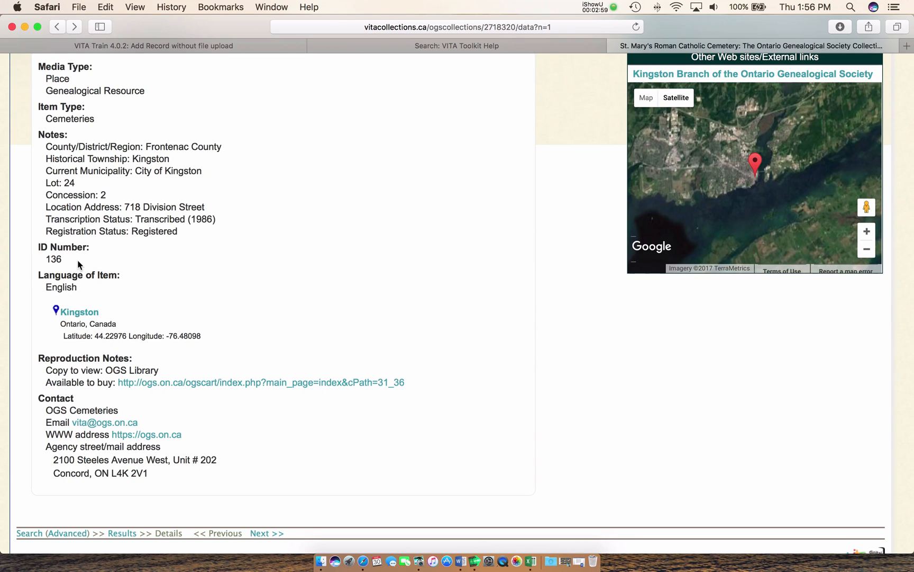
scroll(79, 264, "down", 1)
scroll(78, 265, "down", 3)
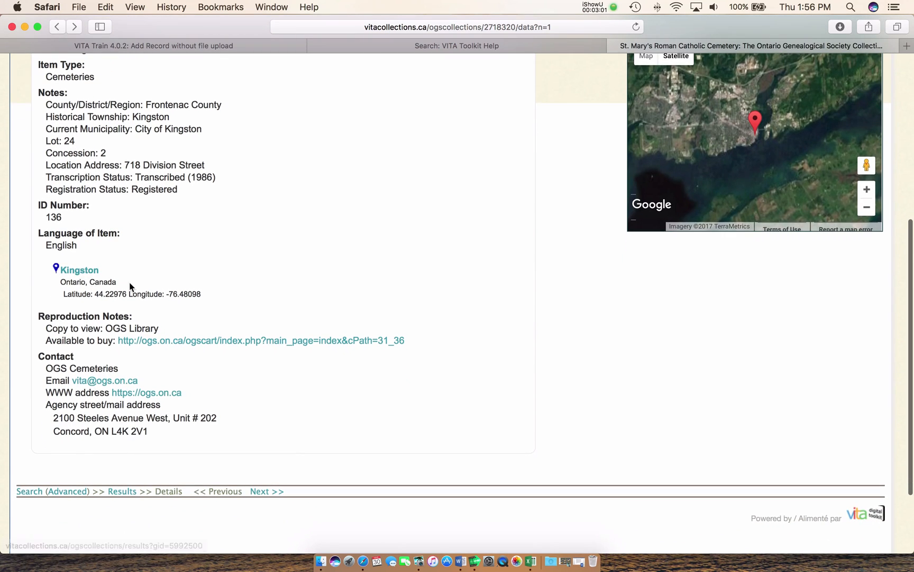
scroll(268, 286, "up", 4)
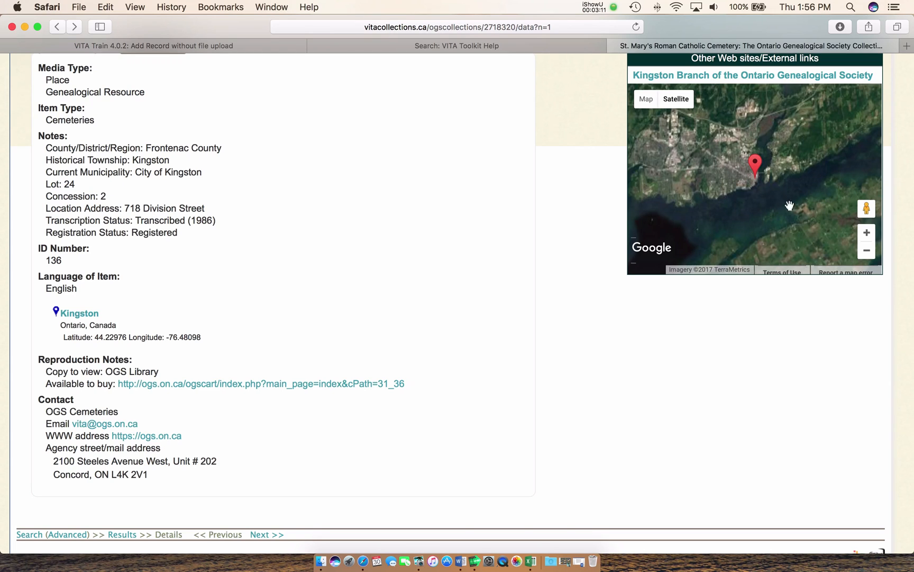
- Zoom in on the cemetery record's satellite map around the Kingston marker and review the record's description again
left_click(866, 234)
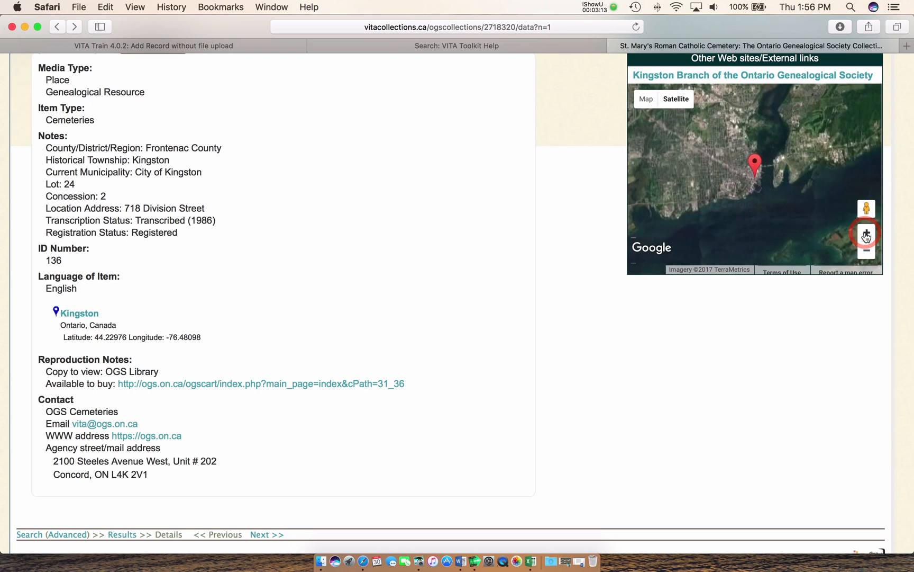
left_click(866, 234)
left_click(866, 234)
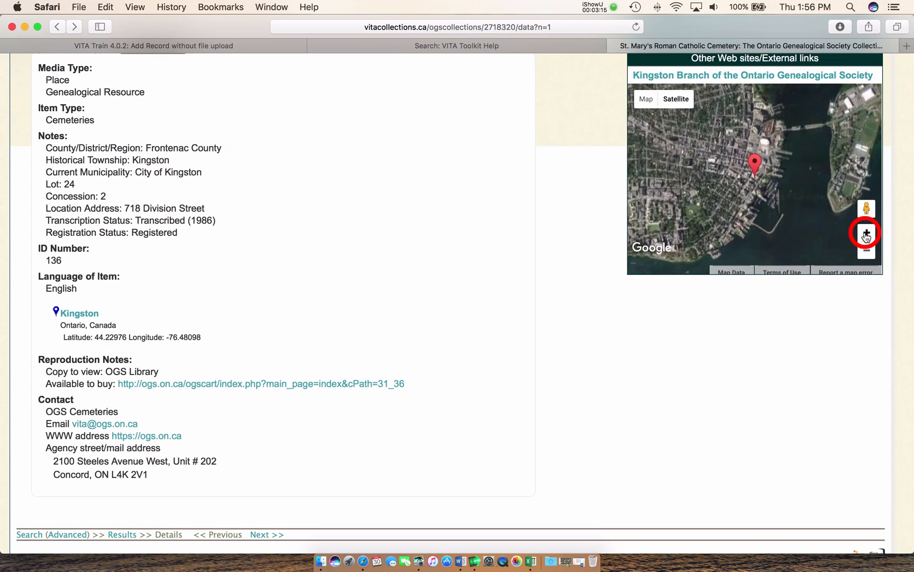
left_click(867, 234)
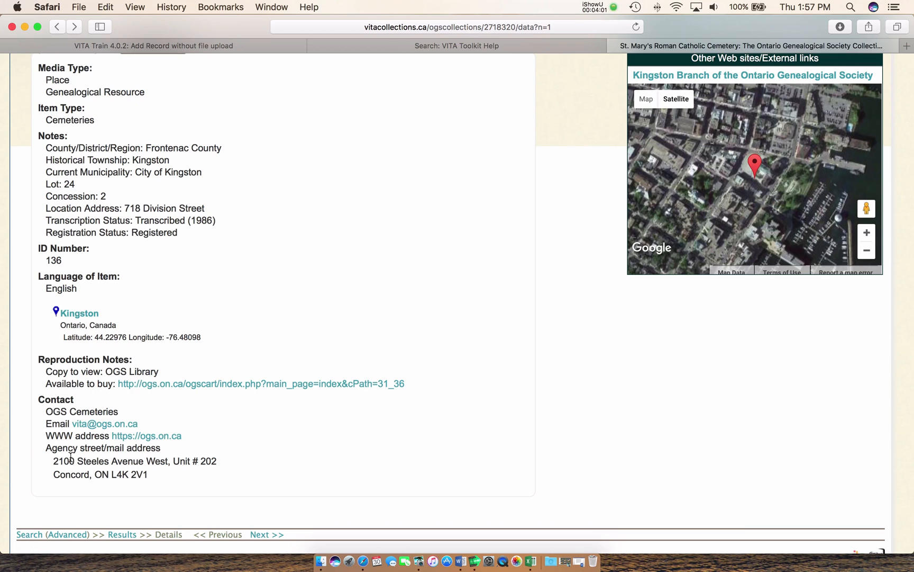
scroll(70, 456, "up", 8)
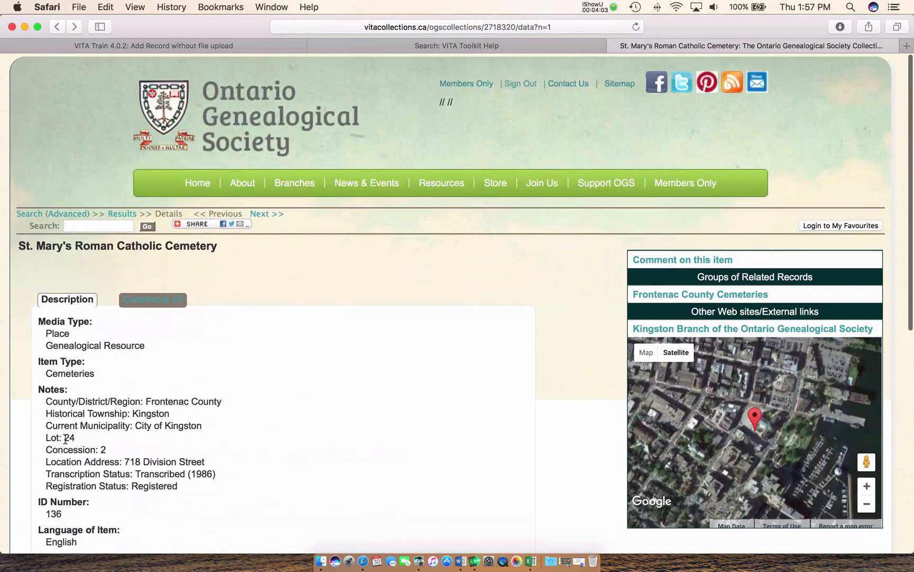
scroll(65, 437, "down", 2)
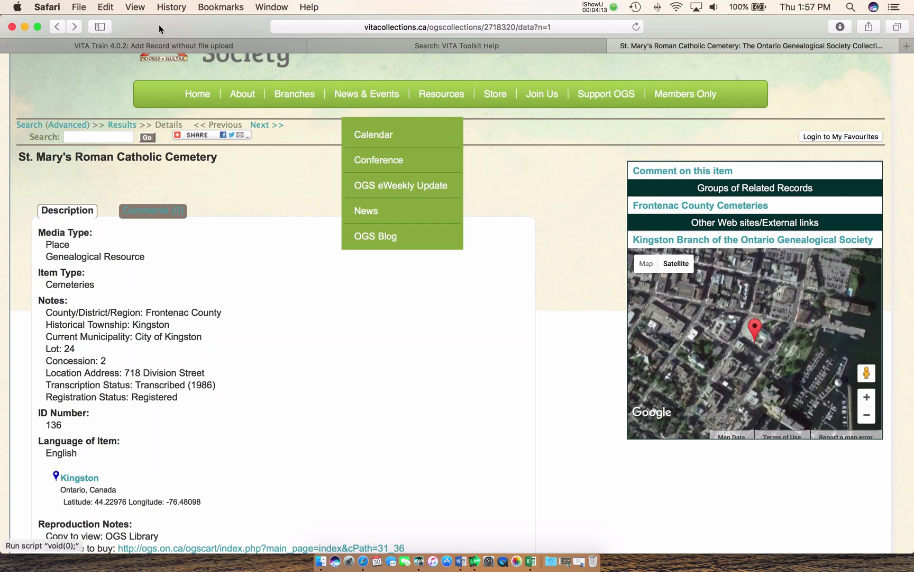
- Return to the blank record form, enlarge the Title box and enter "St. Mary's Roman Catholic Cemetery" as the title
left_click(85, 46)
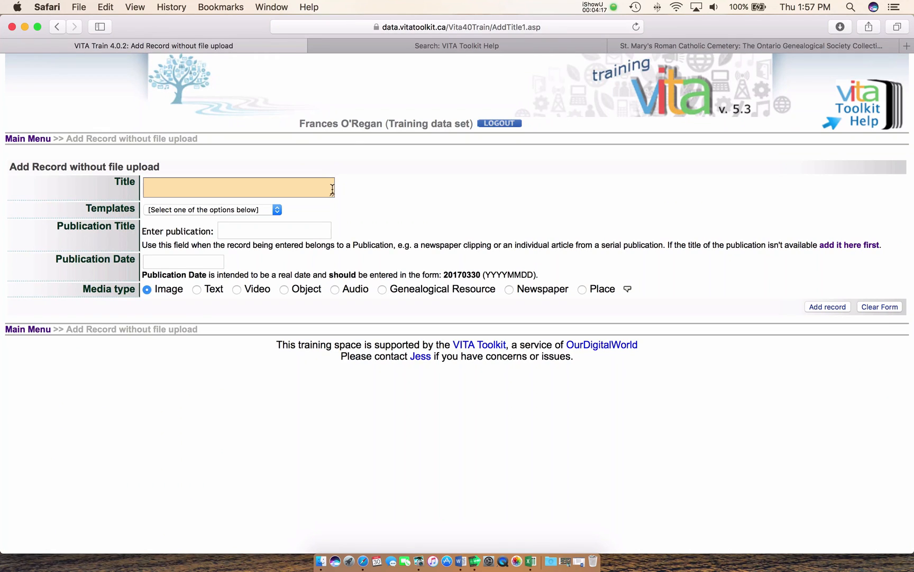
left_click_drag(333, 189, 339, 207)
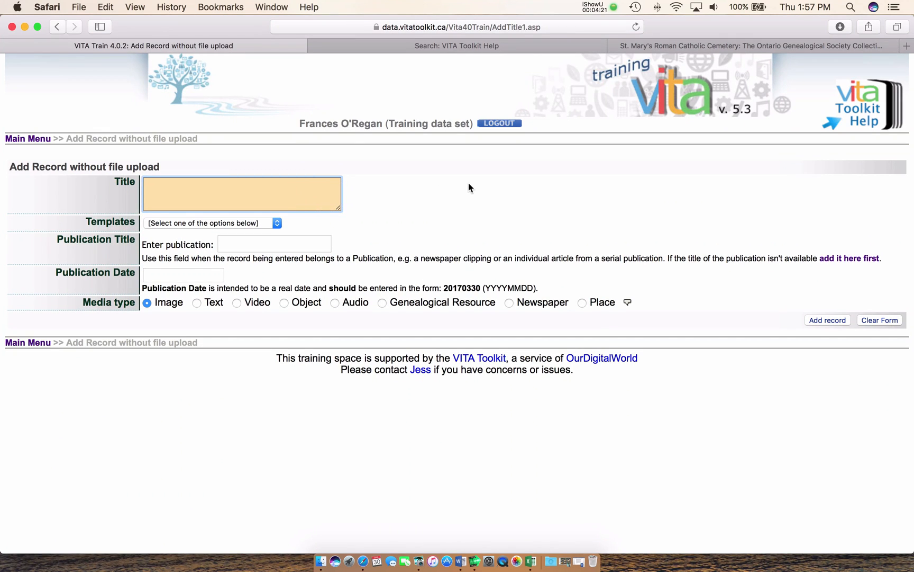
type("st. M")
key("BackSpace")
type("Mary's Roman Catoh")
key("BackSpace")
key("BackSpace")
type("holic")
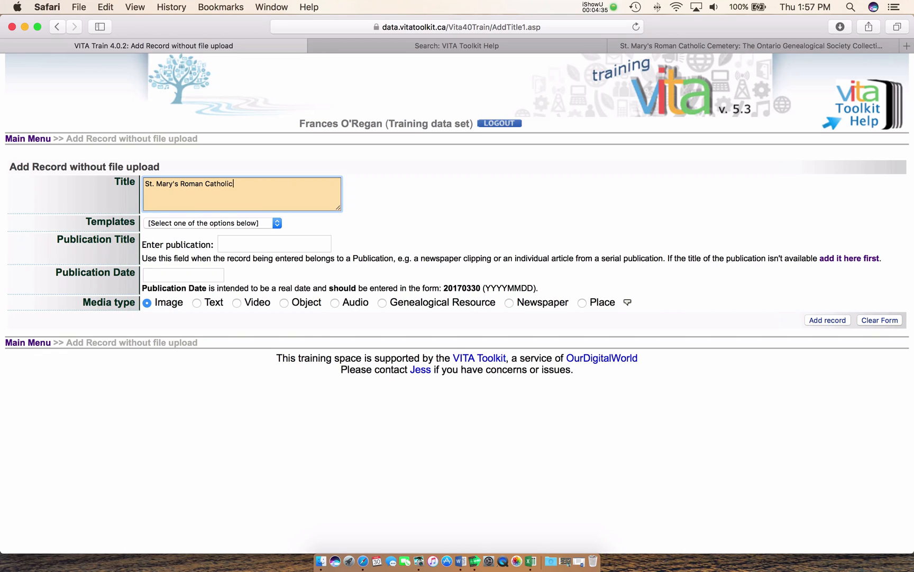
type(" Cemetery")
- Set the media type to Genealogical Resource and add the record
left_click(383, 304)
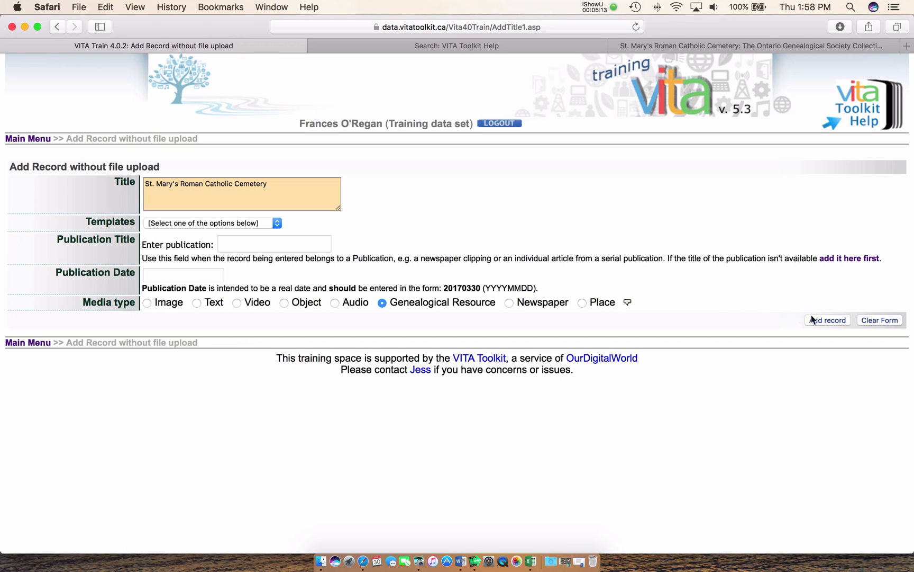
left_click(826, 321)
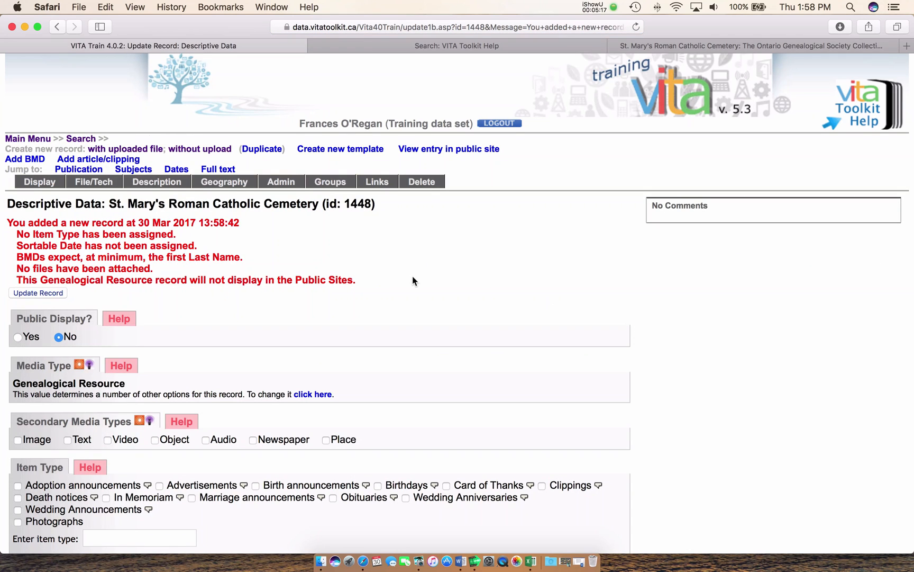
- Set Public Display to Yes for the new cemetery record
scroll(300, 254, "down", 3)
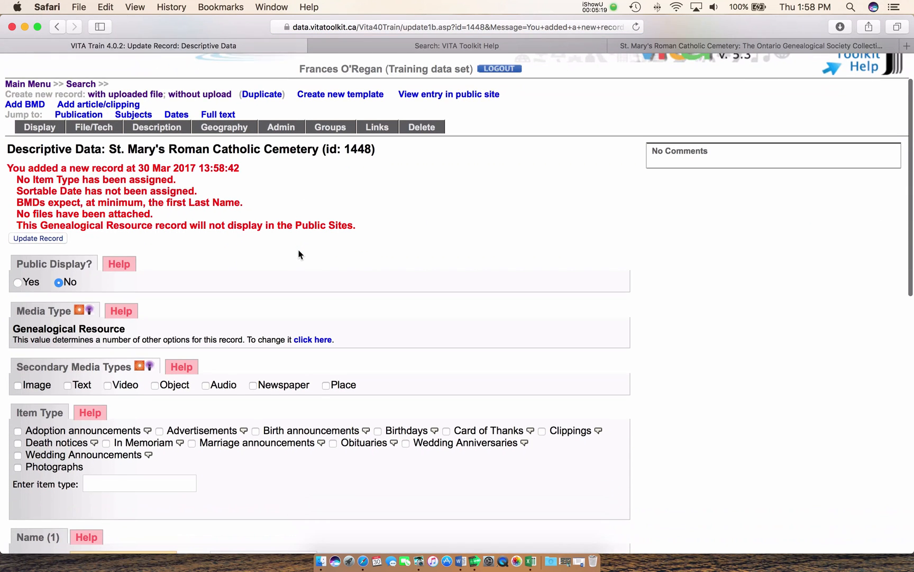
scroll(299, 250, "down", 2)
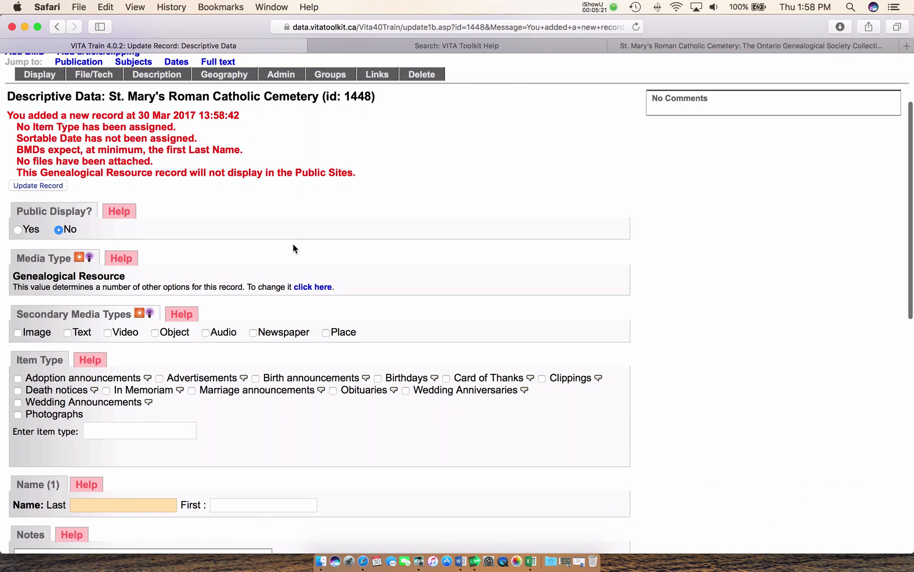
scroll(287, 225, "up", 1)
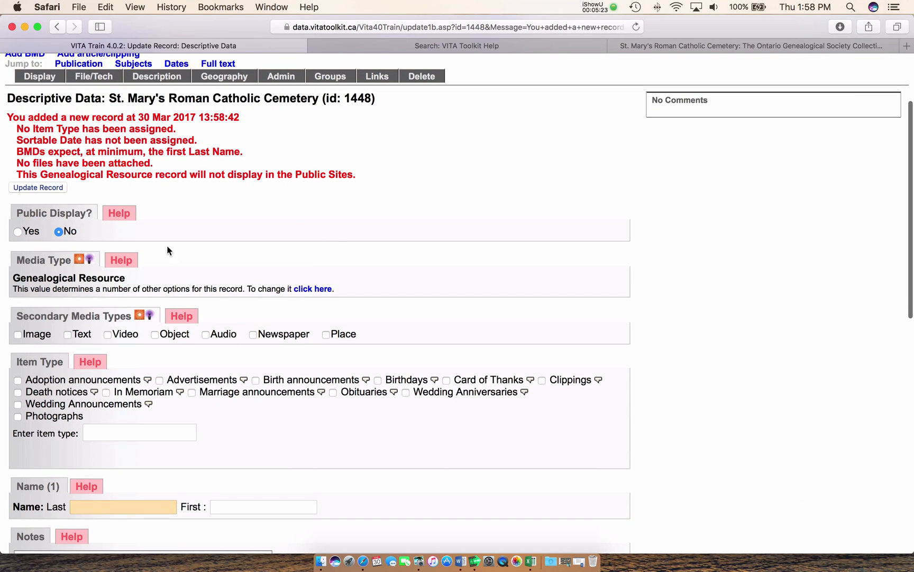
scroll(392, 205, "up", 1)
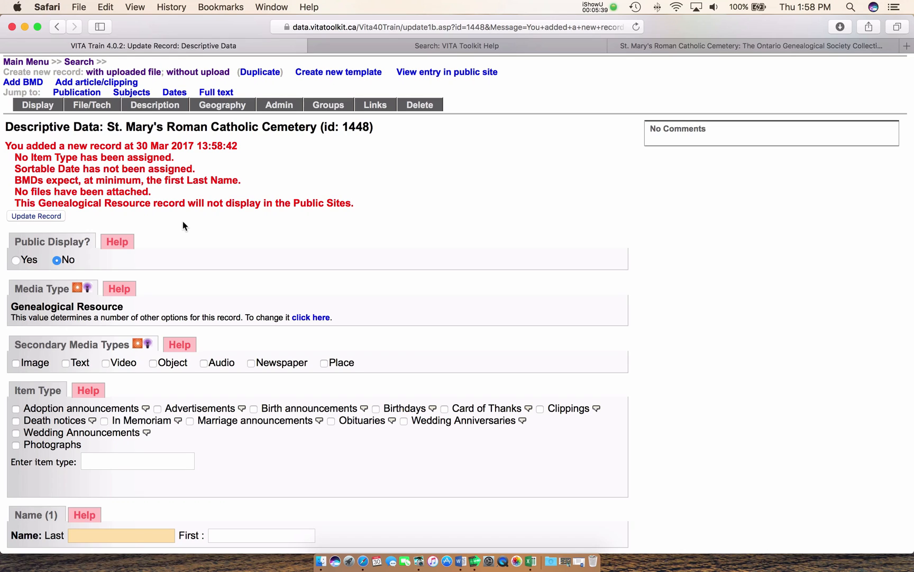
scroll(183, 221, "down", 2)
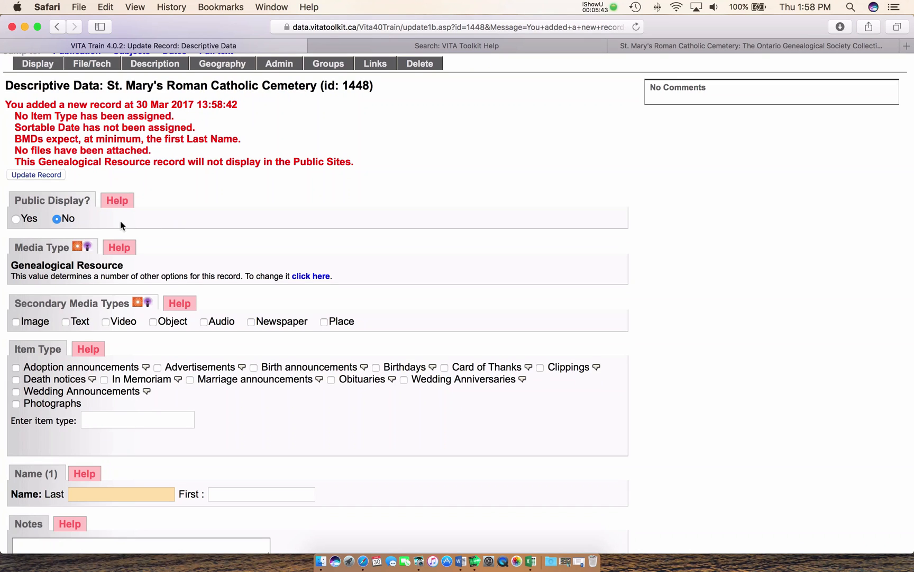
left_click(16, 218)
- Add Place as a secondary media type of the cemetery record
scroll(16, 222, "down", 3)
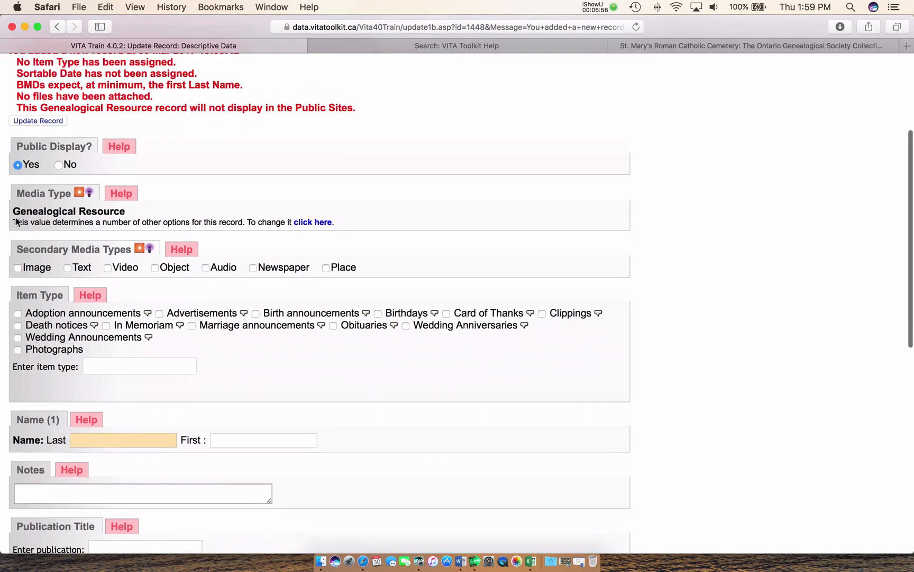
scroll(215, 196, "down", 1)
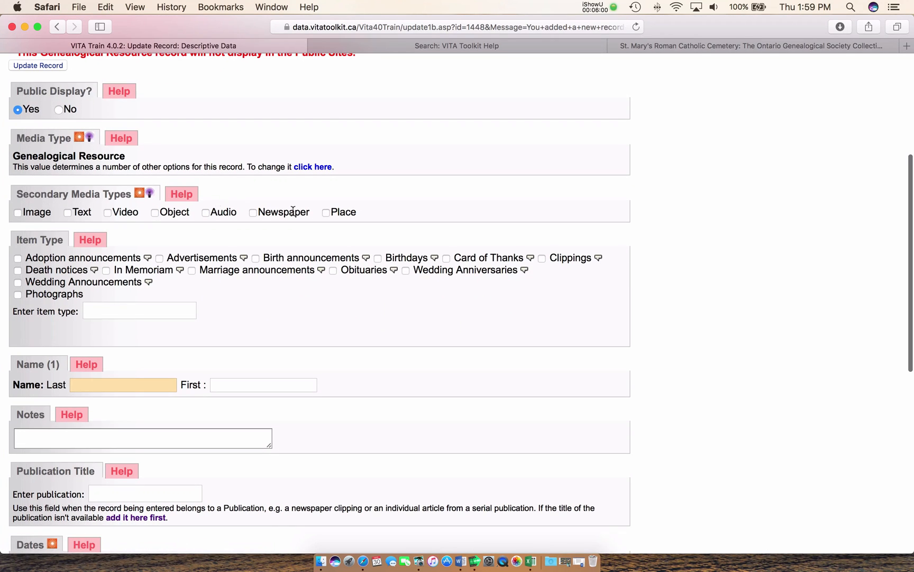
left_click(327, 212)
scroll(458, 206, "down", 4)
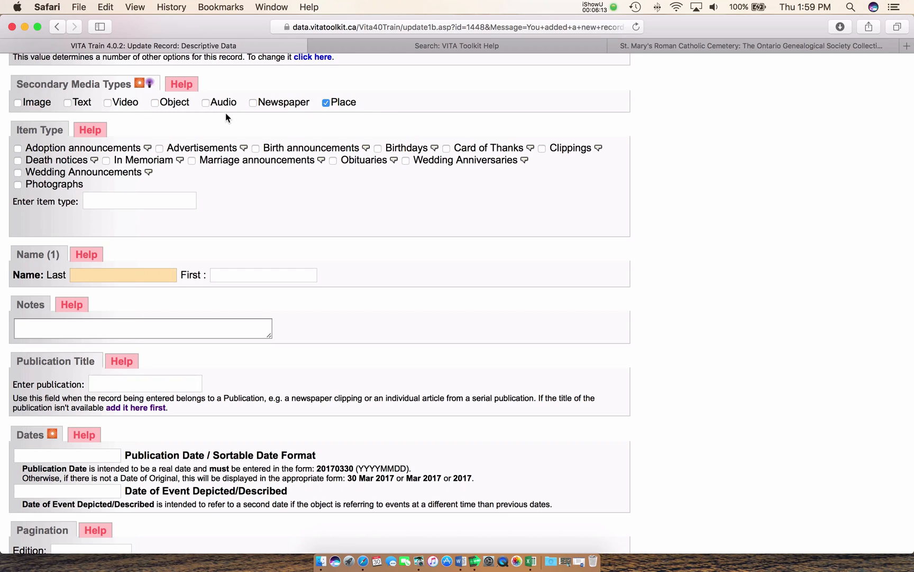
scroll(226, 112, "down", 1)
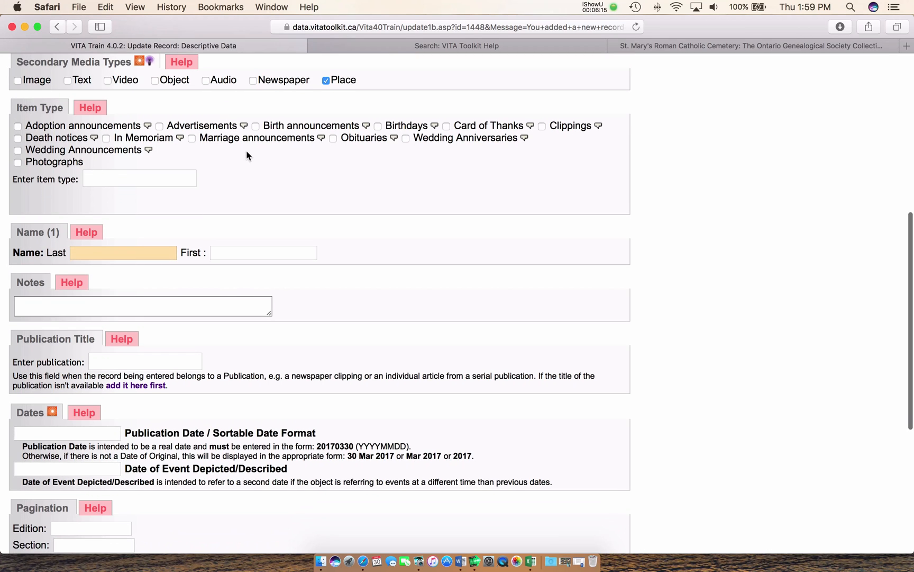
scroll(246, 154, "down", 1)
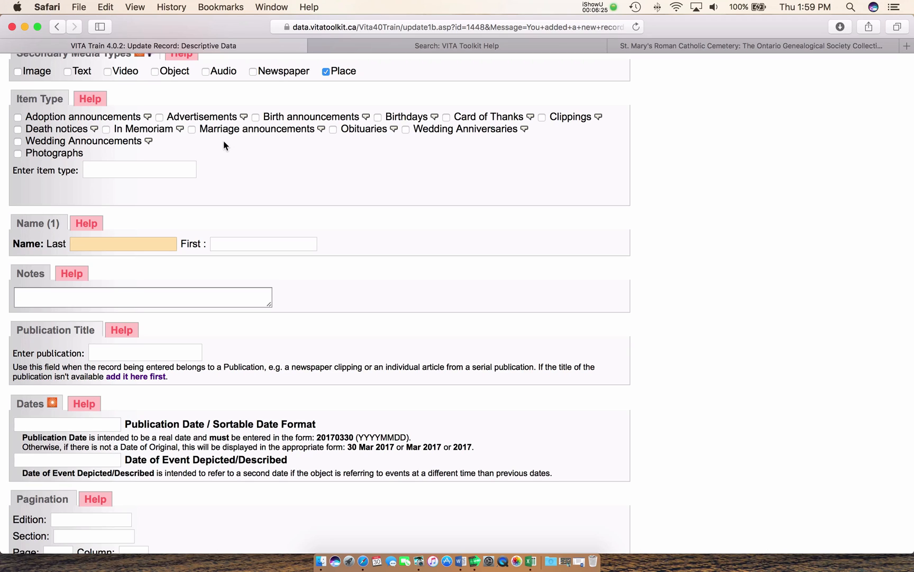
- Add Cemeteries as the item type of the record
left_click(157, 169)
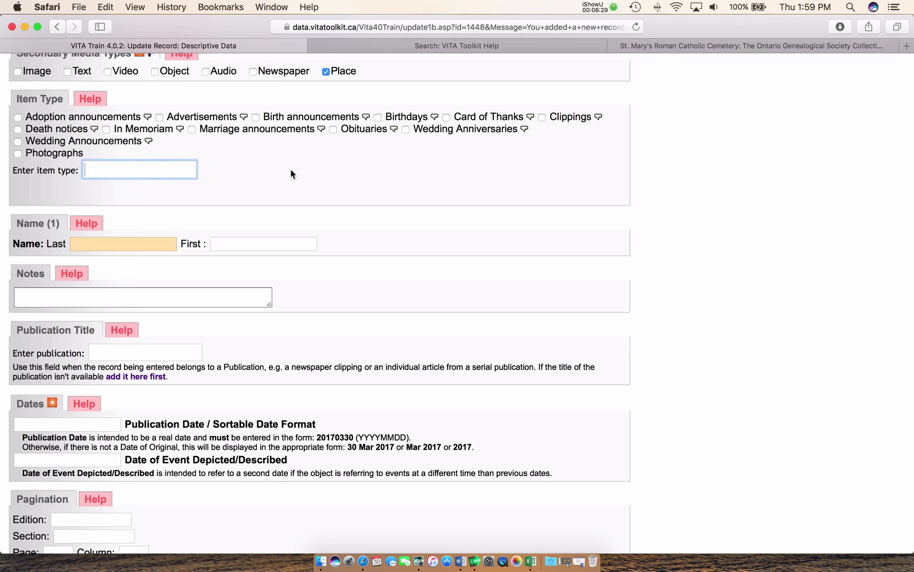
type("ceme")
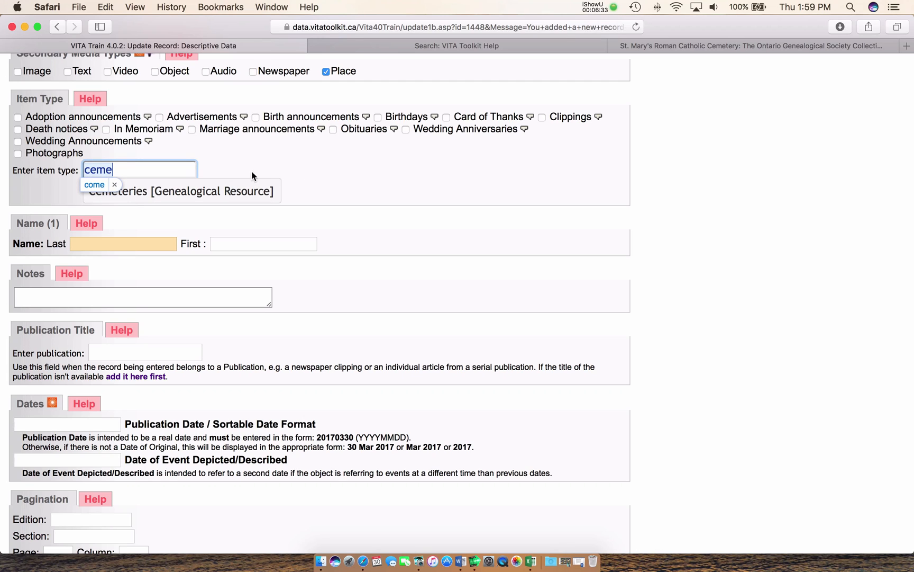
left_click(216, 193)
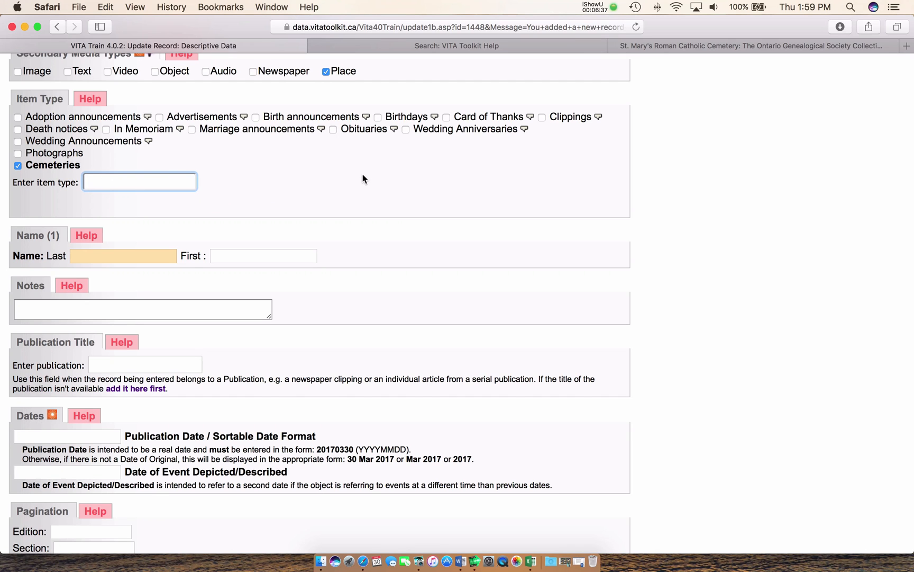
- Enlarge the empty Notes box so that it can hold several lines, and place the cursor in it
scroll(363, 179, "down", 1)
scroll(363, 178, "down", 5)
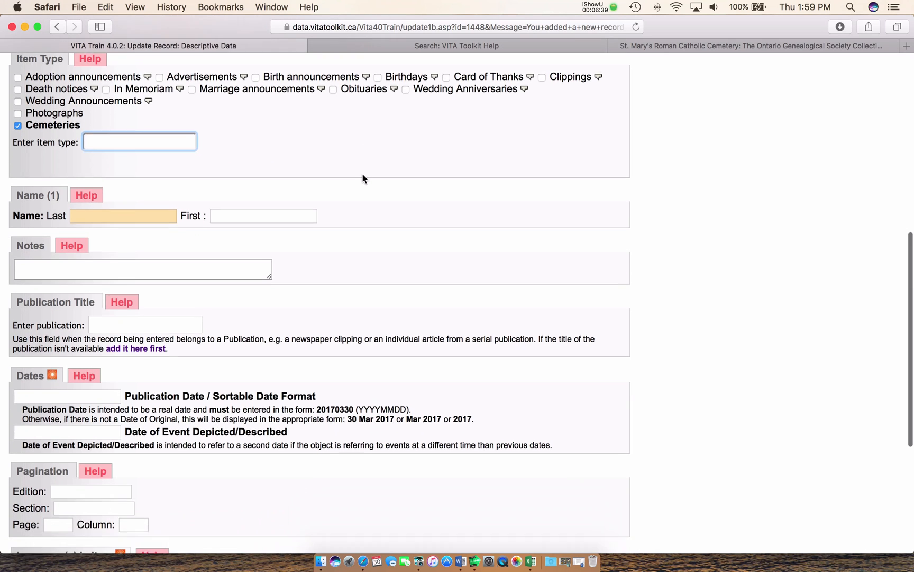
scroll(363, 178, "down", 3)
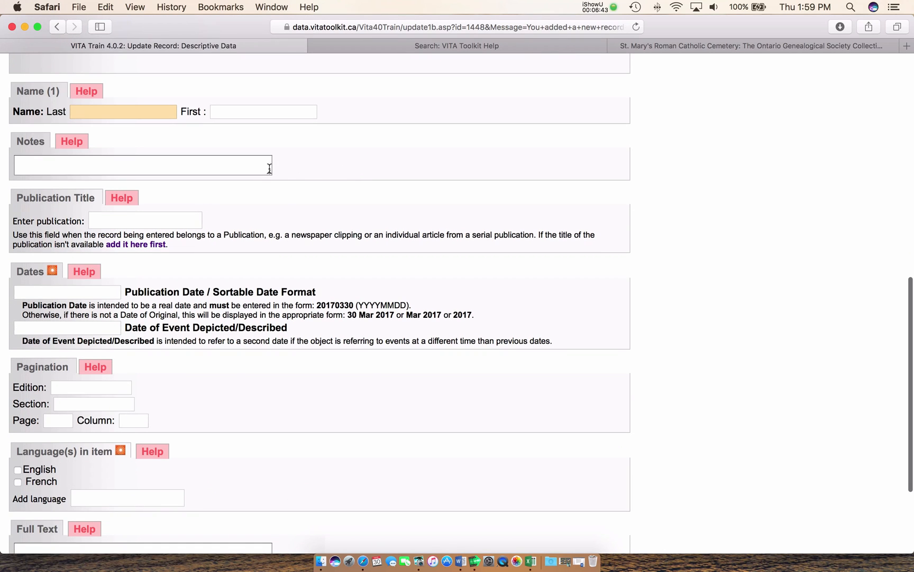
left_click_drag(270, 171, 277, 220)
left_click(207, 195)
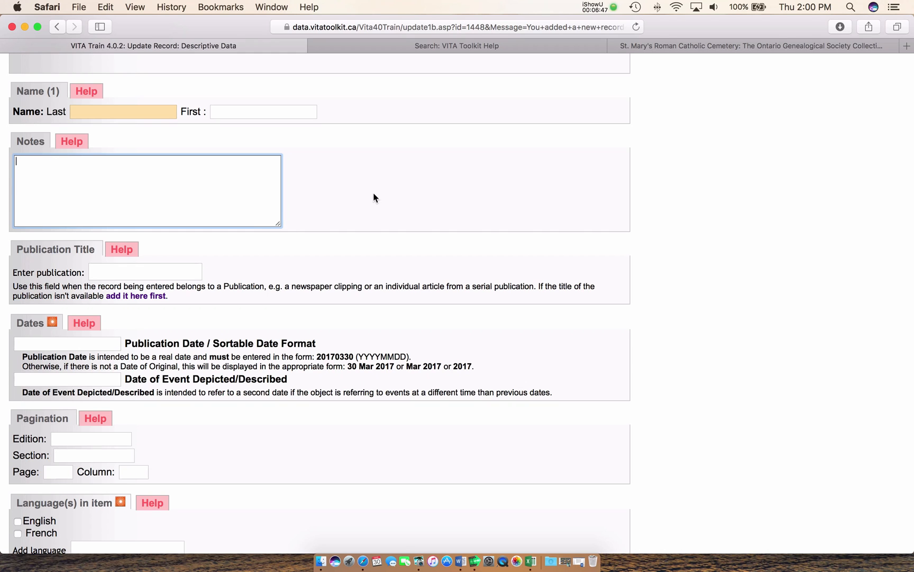
- Copy all the Notes lines, from County/District/Region to Registration Status, from the published cemetery record into the new record's Notes box
left_click(661, 48)
scroll(332, 242, "down", 1)
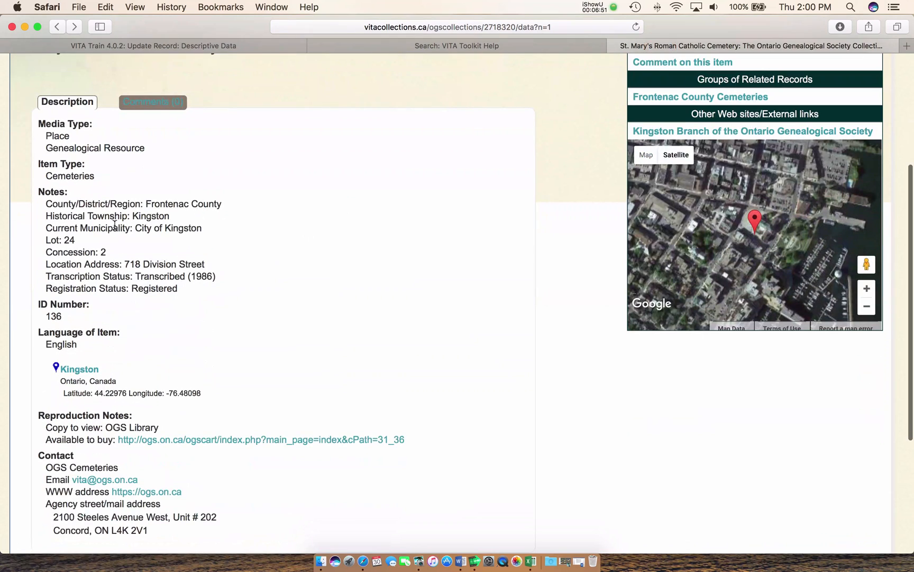
left_click_drag(45, 204, 198, 288)
right_click(146, 257)
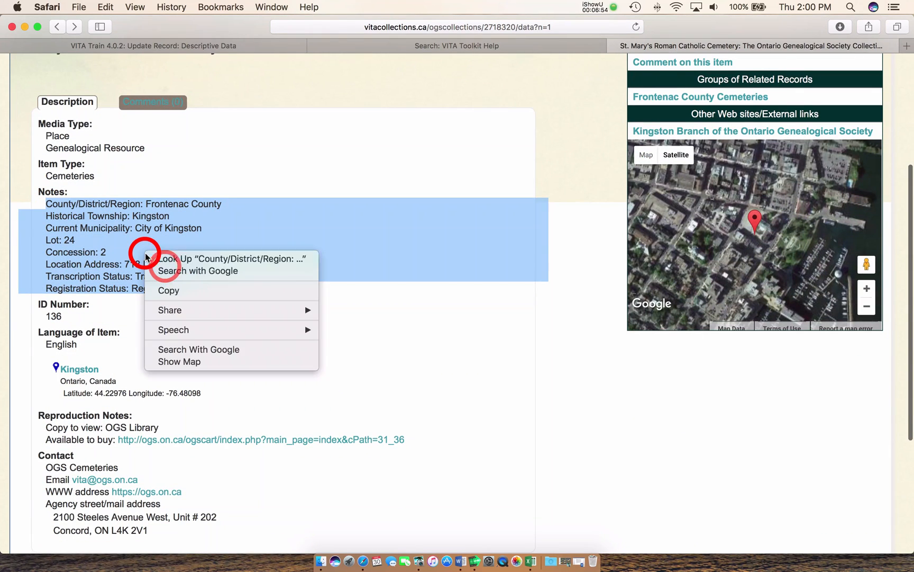
left_click(171, 289)
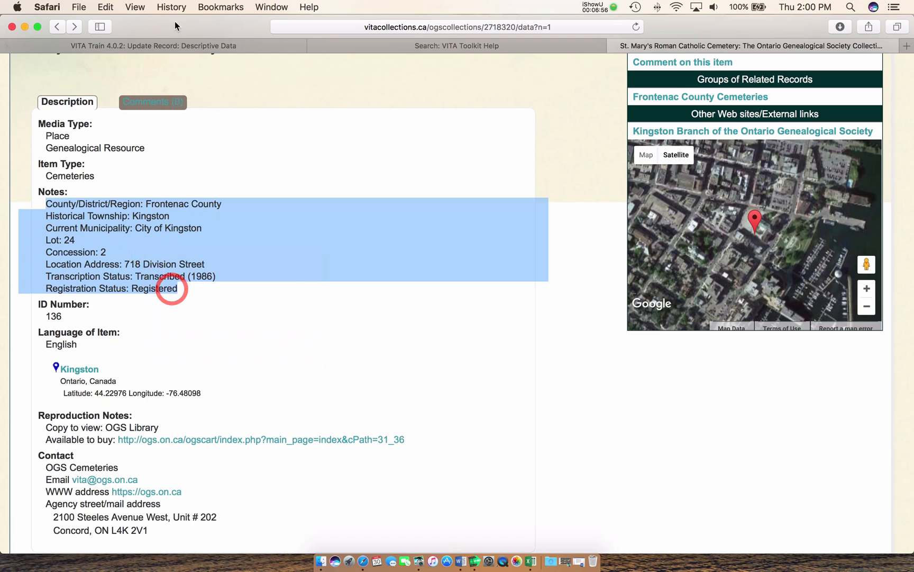
left_click(134, 45)
left_click(102, 177)
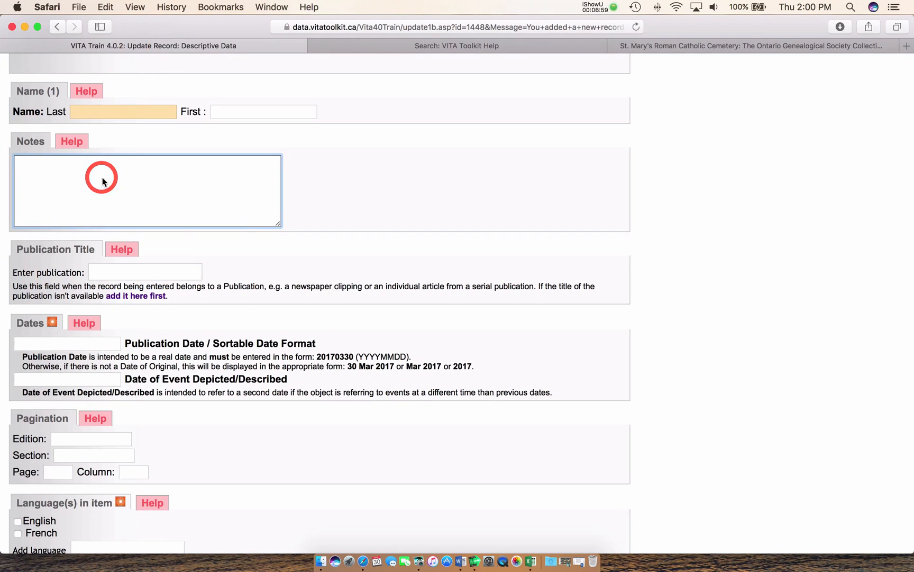
right_click(102, 177)
left_click(117, 207)
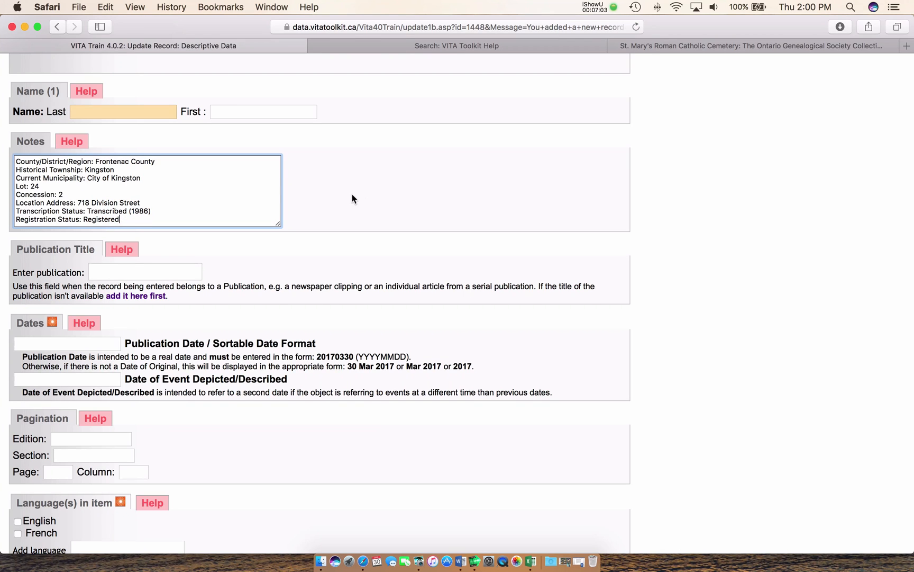
- Save the record's descriptive data, leaving the publication, dates, pagination, language and full text fields blank
scroll(353, 199, "down", 2)
scroll(312, 191, "down", 1)
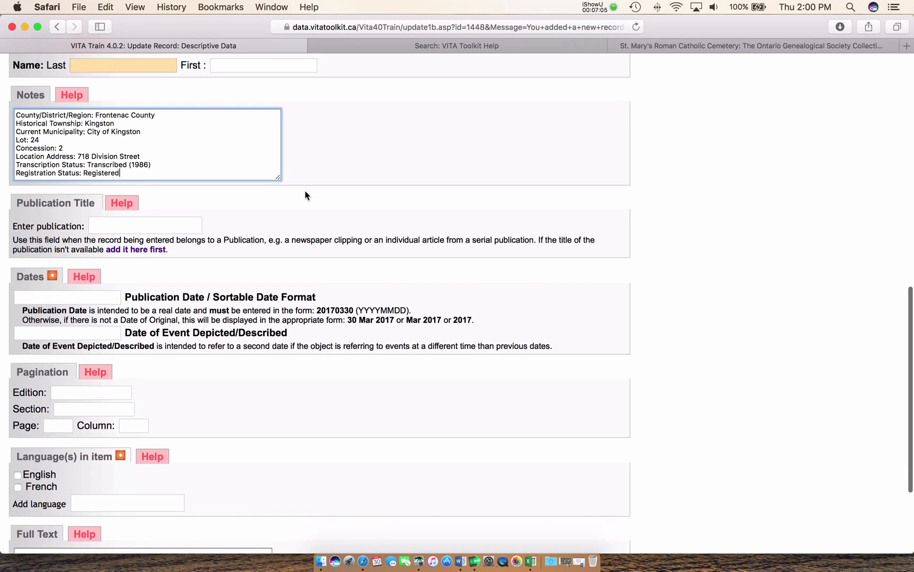
scroll(214, 199, "down", 6)
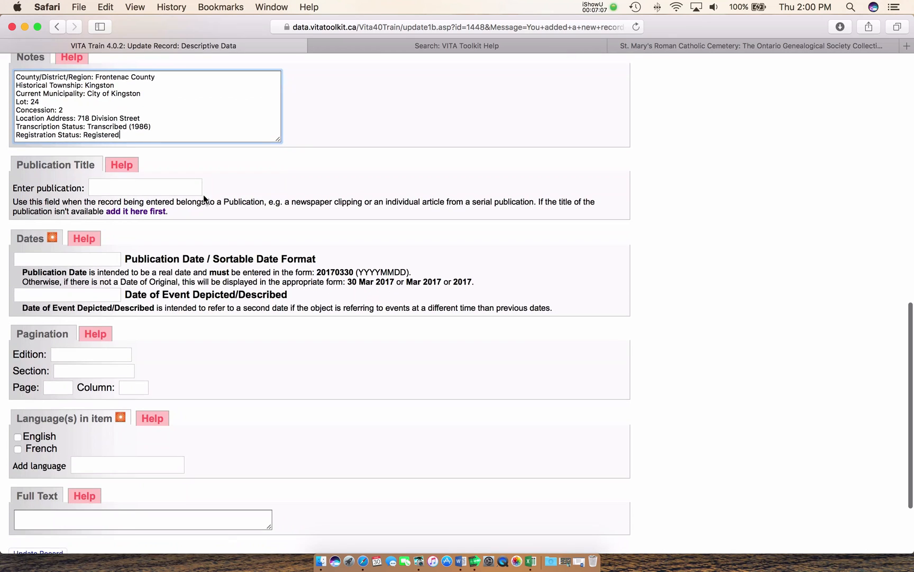
scroll(204, 201, "down", 2)
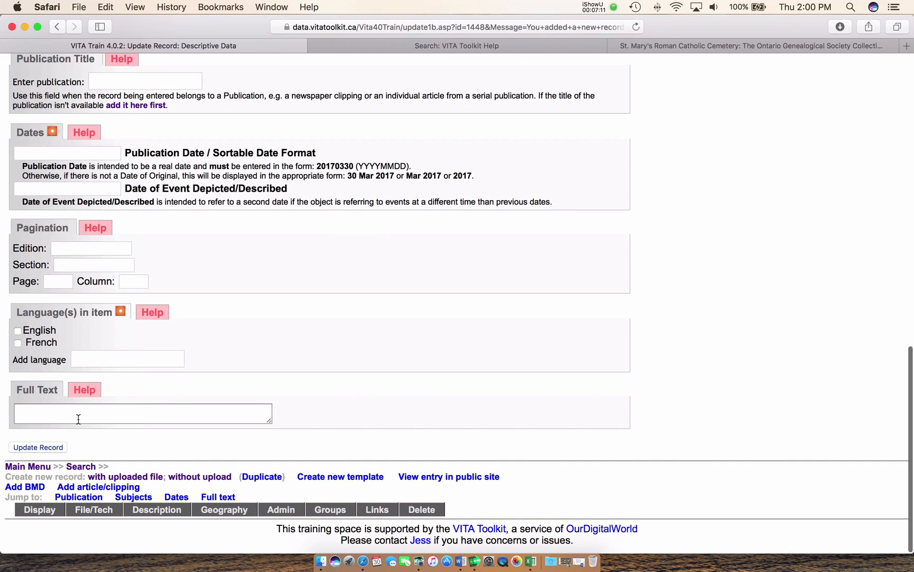
left_click(38, 447)
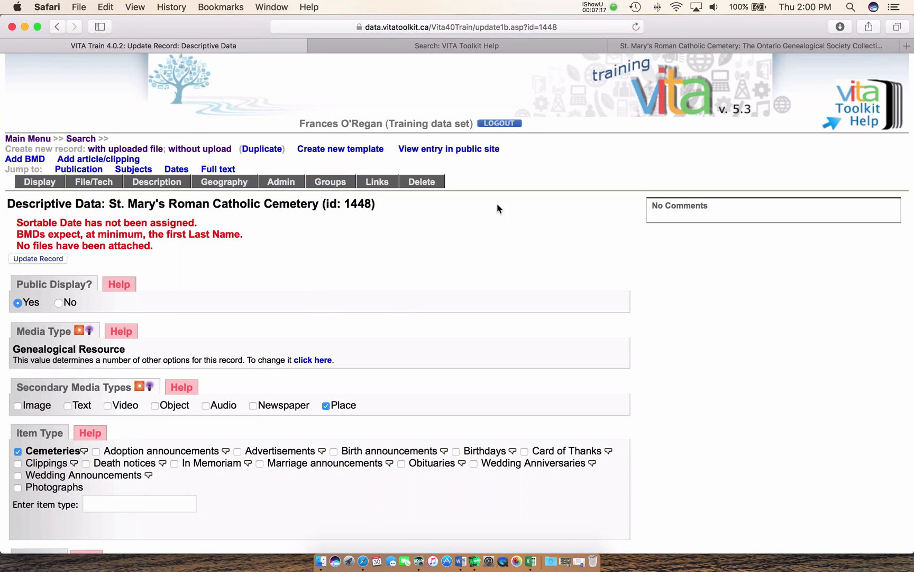
- View the cemetery record in the public site, check its description, and return to the record editor
left_click(450, 150)
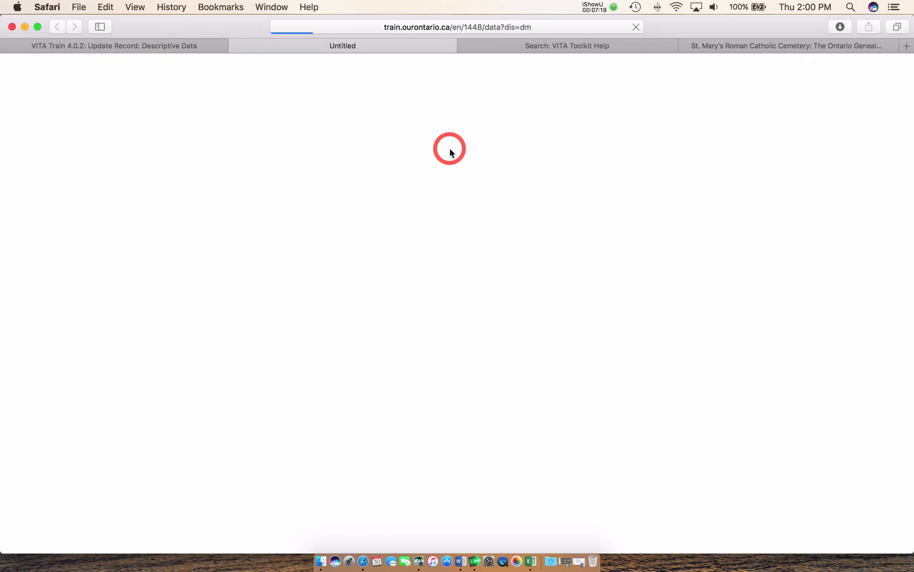
scroll(271, 207, "down", 2)
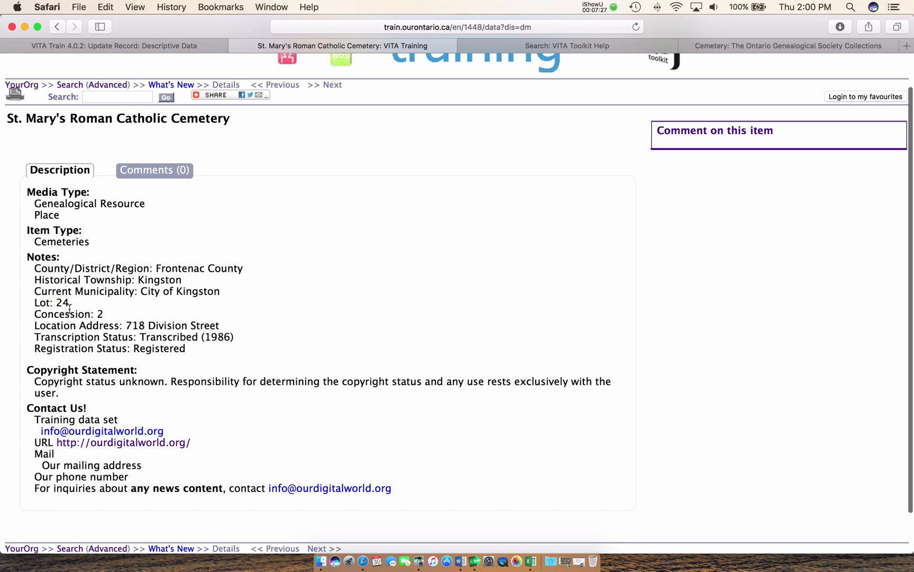
scroll(71, 310, "up", 2)
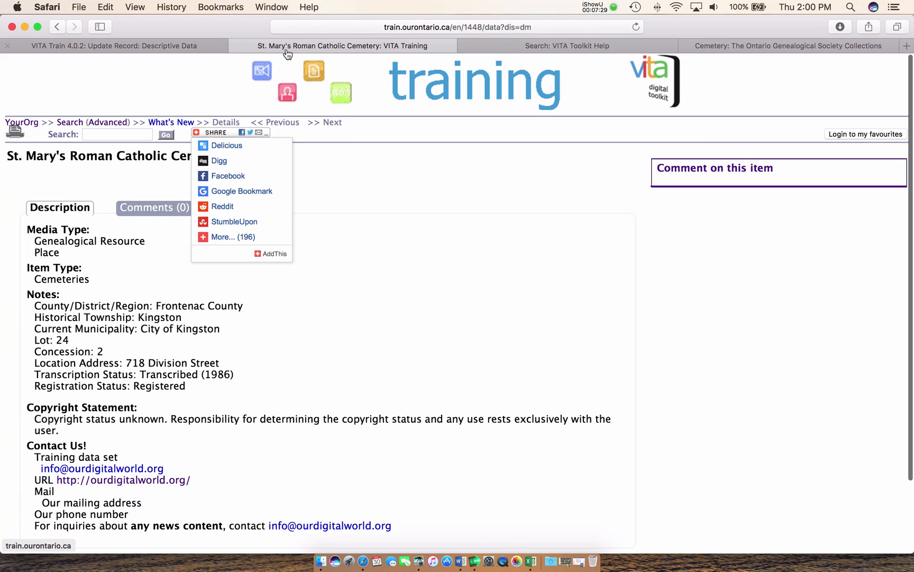
left_click(237, 45)
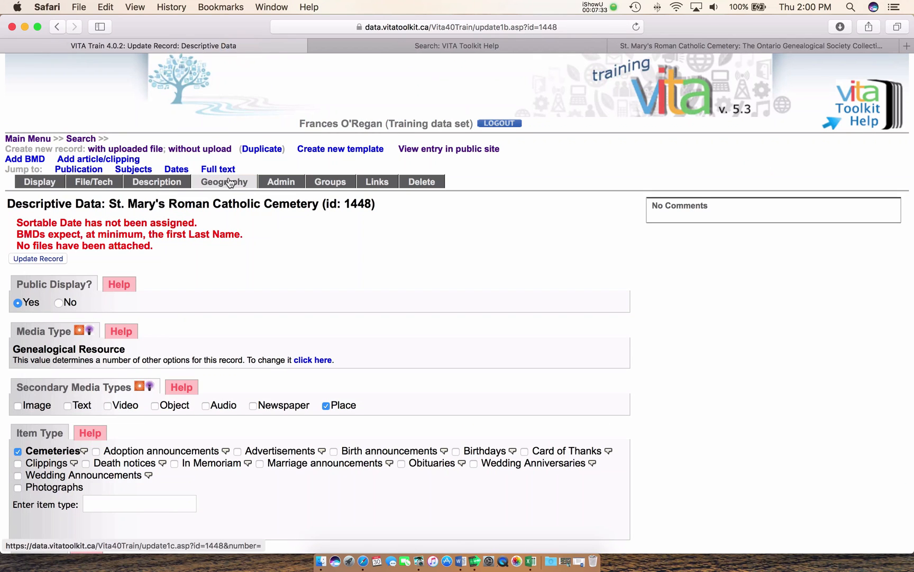
- Open the record's geographic data and look through the agency geographic checklist and the options for adding a place
left_click(226, 182)
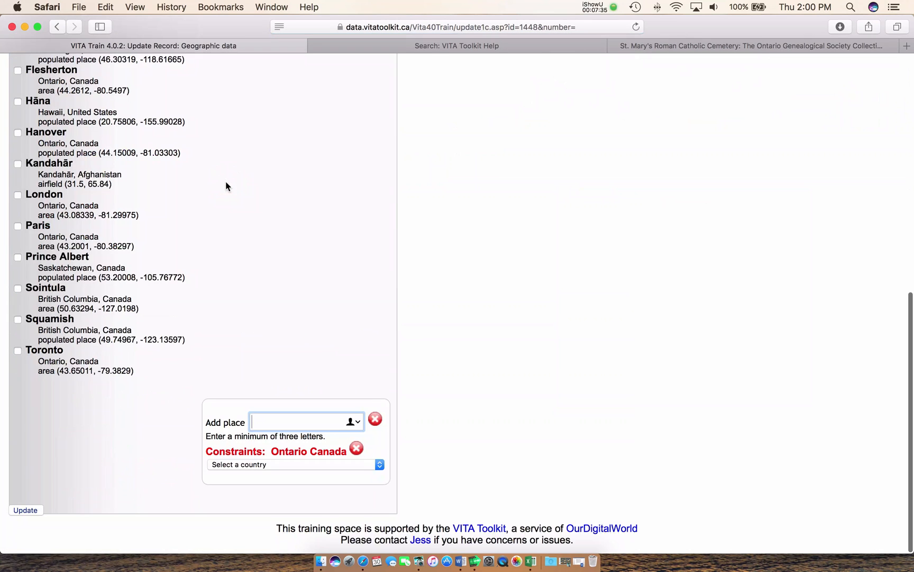
scroll(230, 185, "up", 5)
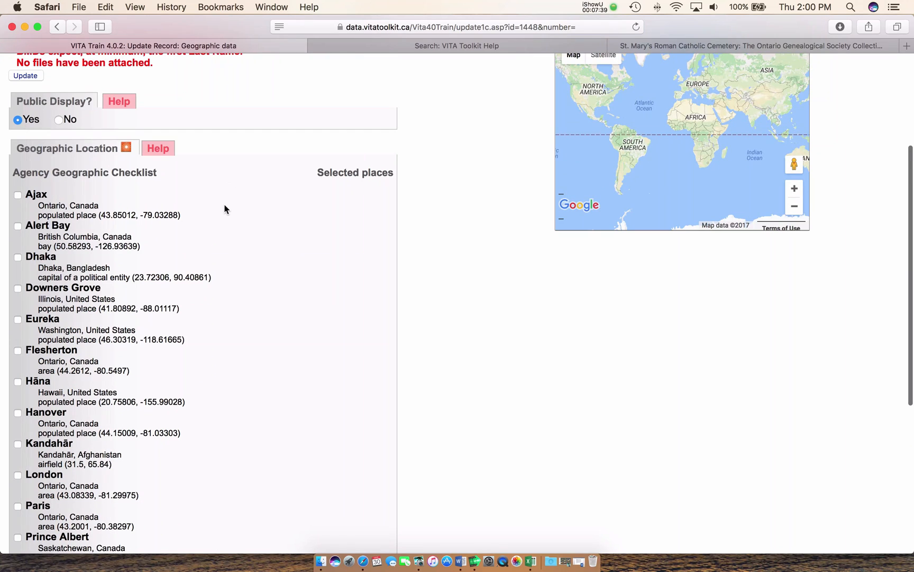
scroll(225, 209, "down", 4)
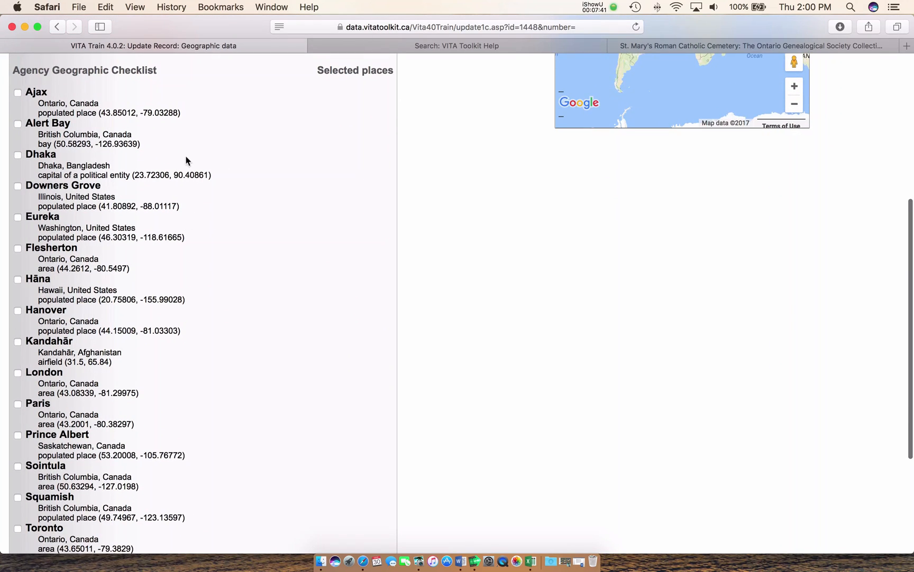
scroll(166, 200, "down", 3)
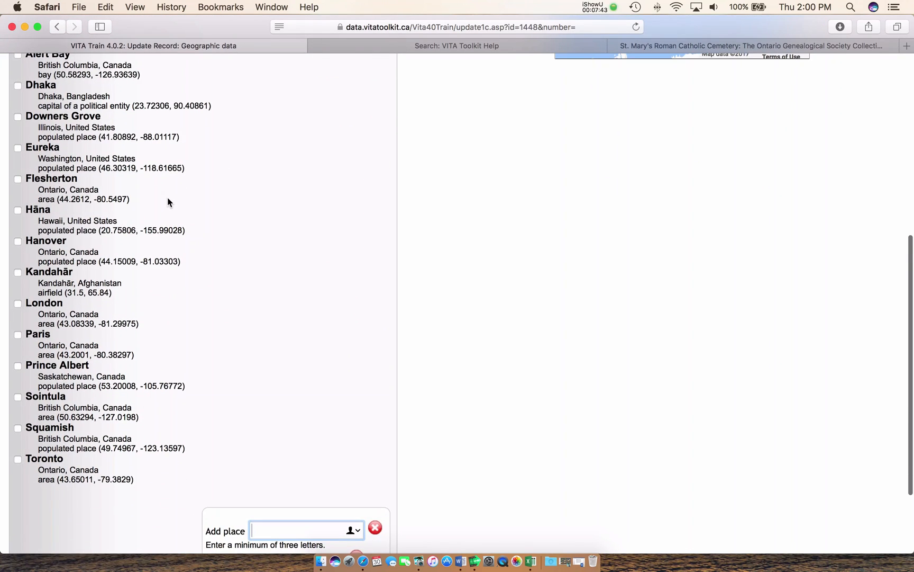
scroll(167, 198, "down", 2)
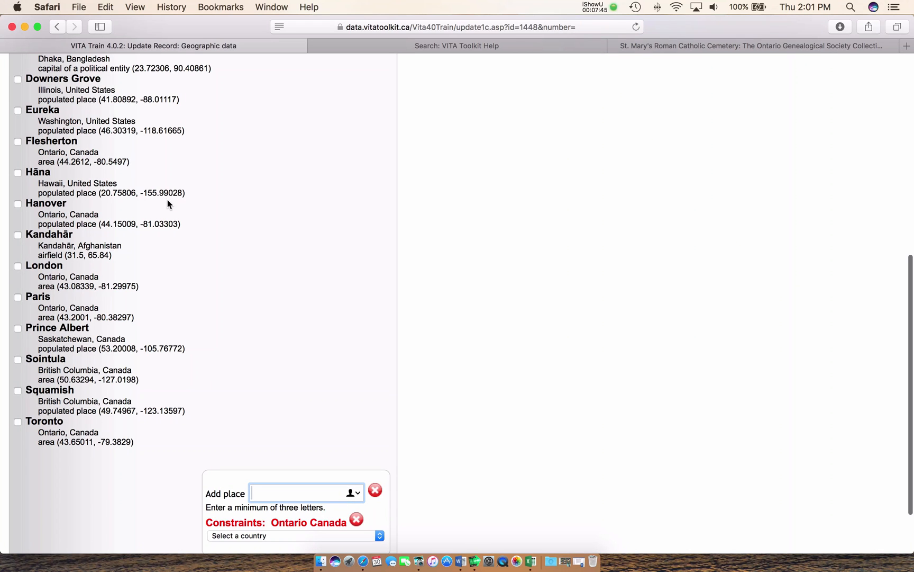
scroll(214, 210, "up", 3)
scroll(214, 211, "down", 6)
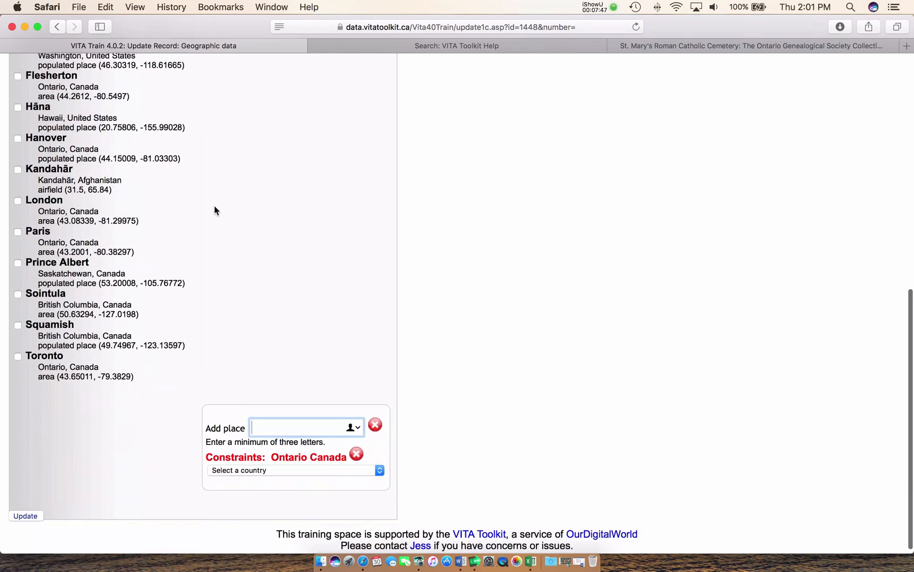
scroll(215, 210, "up", 5)
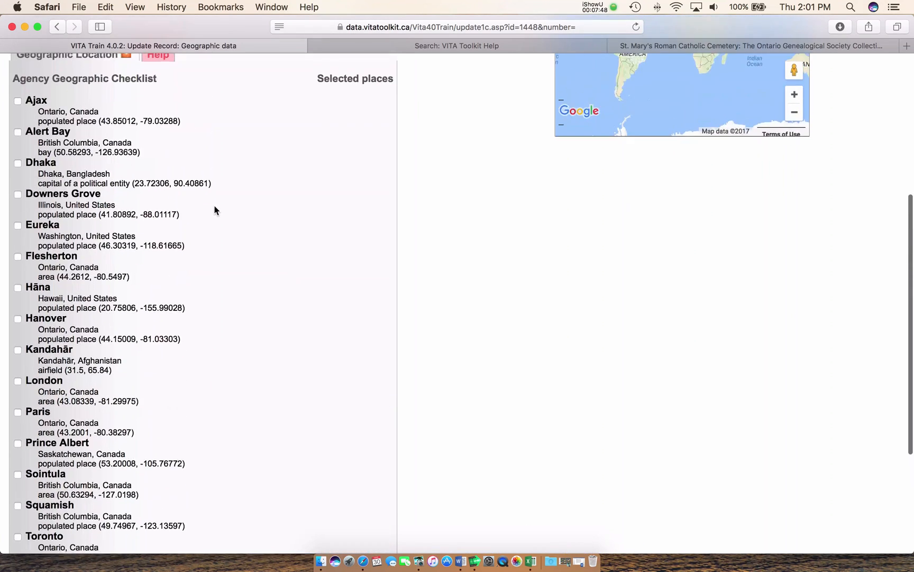
scroll(215, 210, "down", 5)
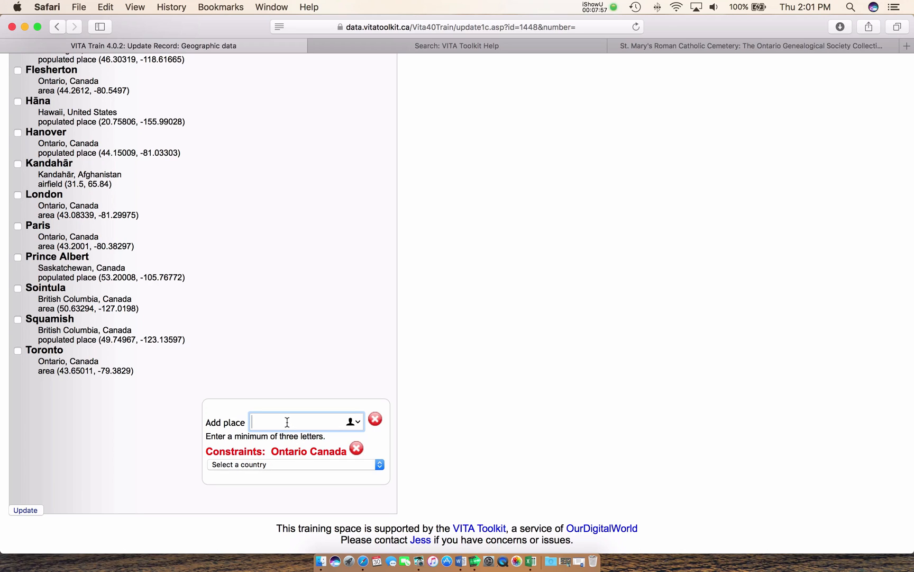
- Add the place Kingston, Ontario, Canada (area: 44.23342, -76.4994) and save the record's geographic data
type("Kingston")
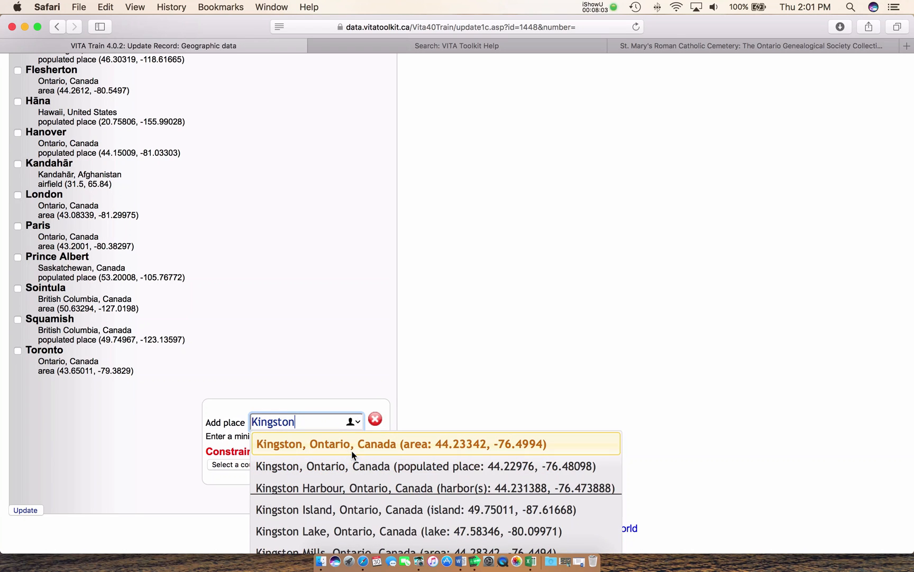
left_click(351, 446)
scroll(308, 389, "up", 10)
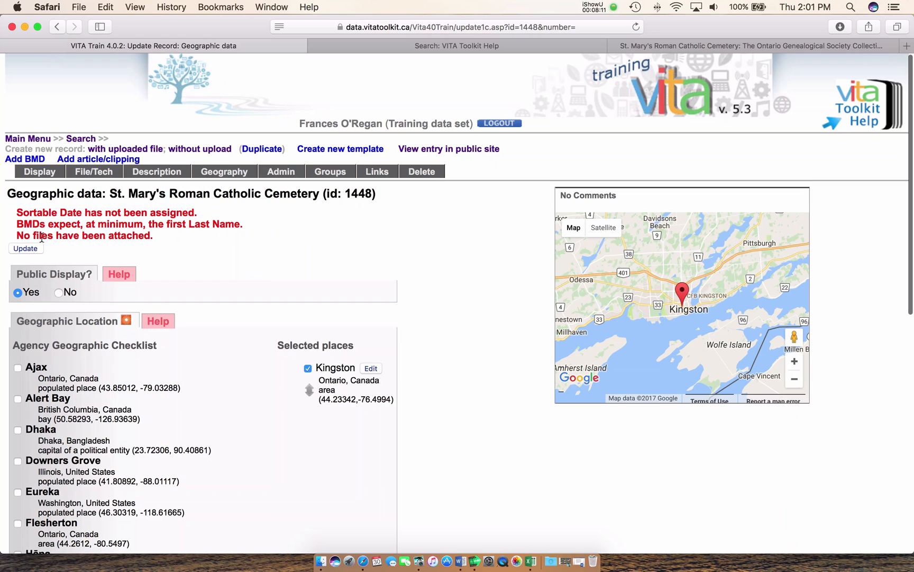
left_click(23, 249)
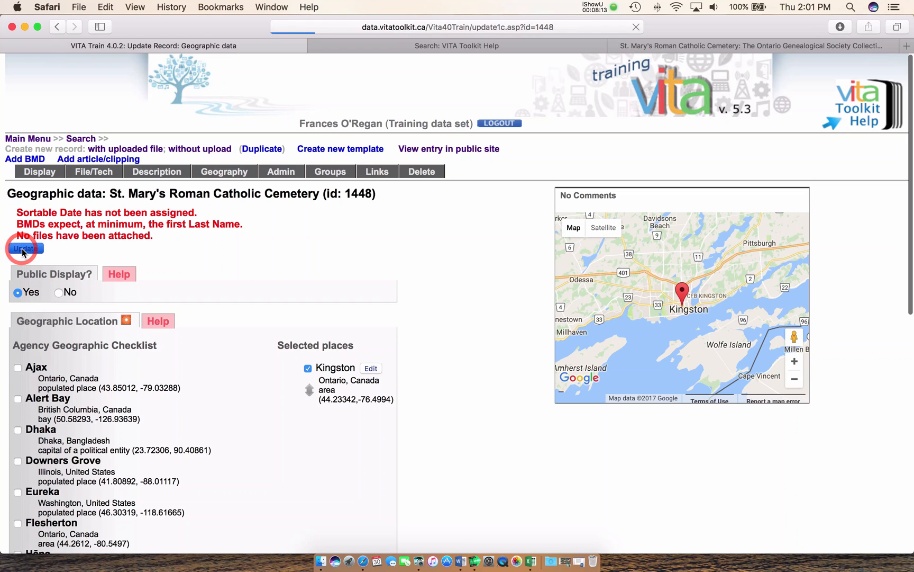
- Open the record's administrative data and enter 136 as the local identifier
scroll(201, 264, "up", 15)
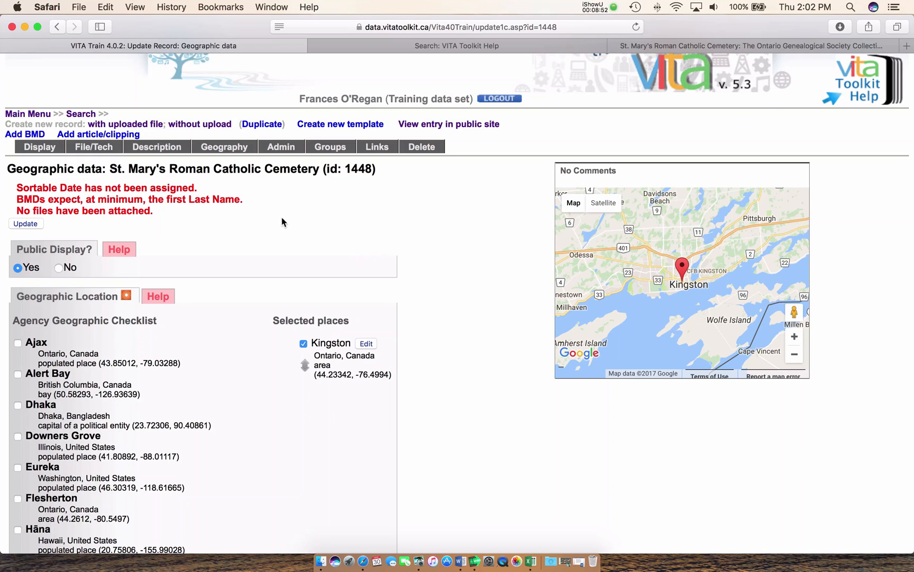
left_click(276, 146)
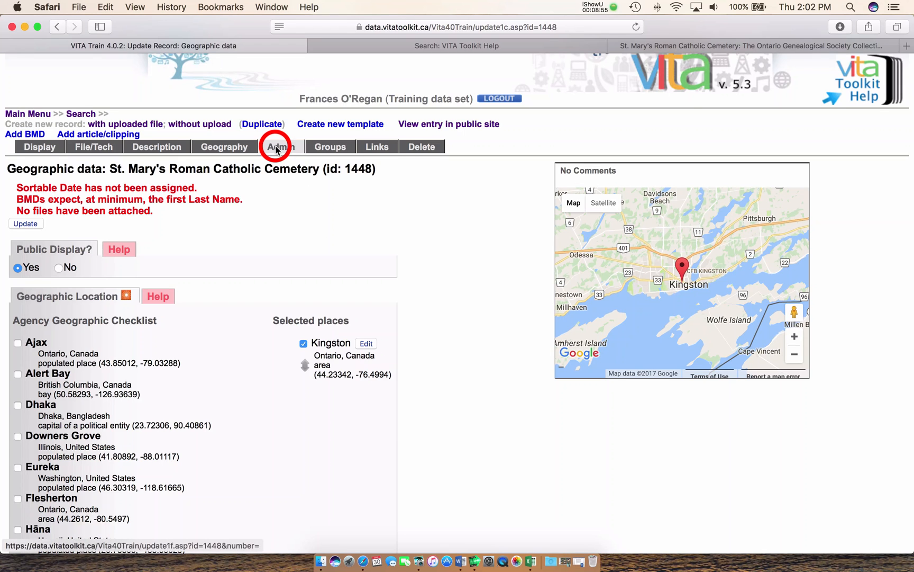
scroll(273, 236, "down", 10)
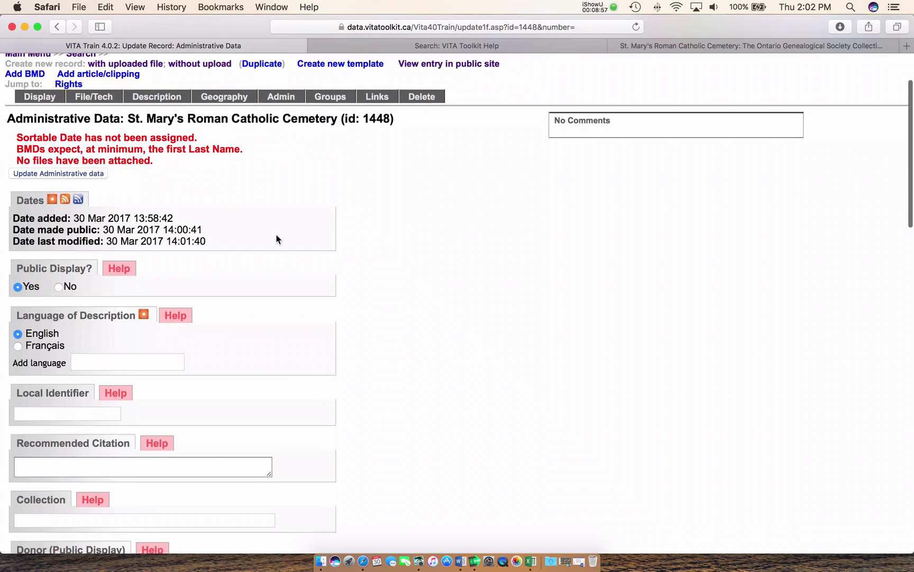
left_click(77, 274)
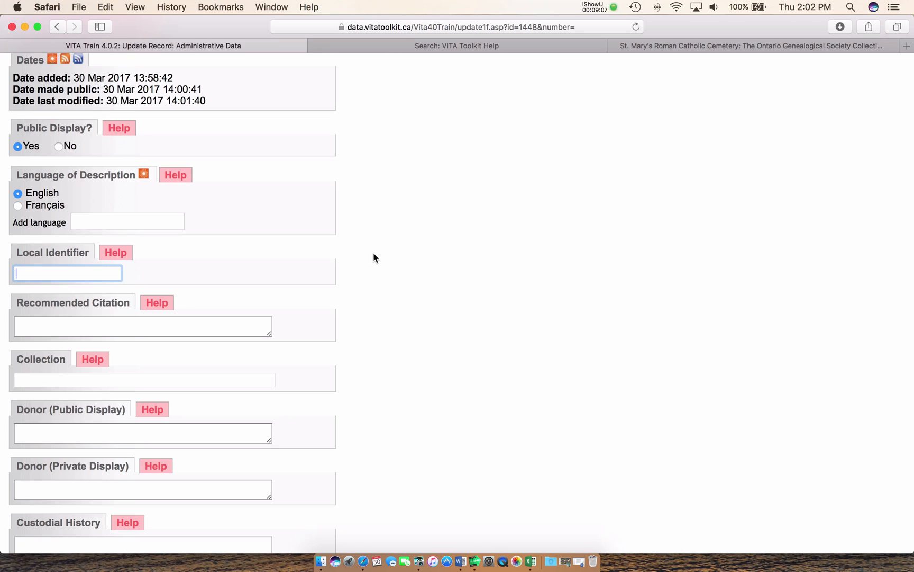
type("136")
scroll(373, 257, "down", 5)
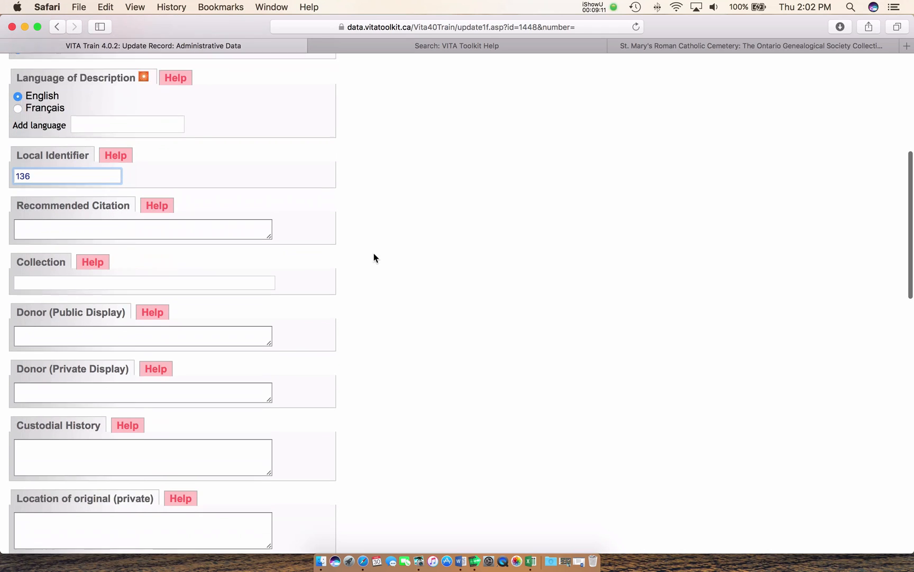
- Look through the donor, custodial history and location fields of the administrative data and read the help entry for Donor (Public Display)
scroll(260, 212, "down", 4)
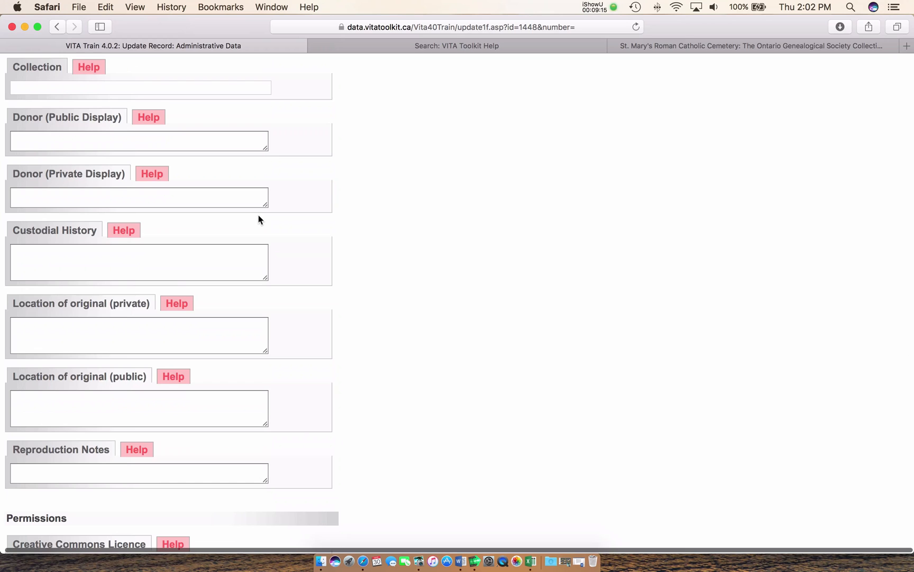
scroll(259, 219, "down", 3)
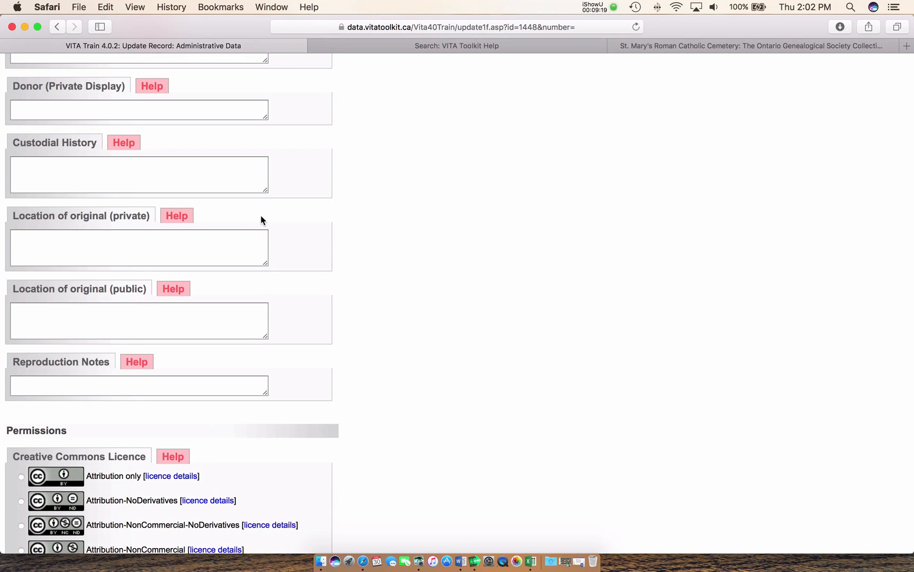
scroll(260, 215, "down", 1)
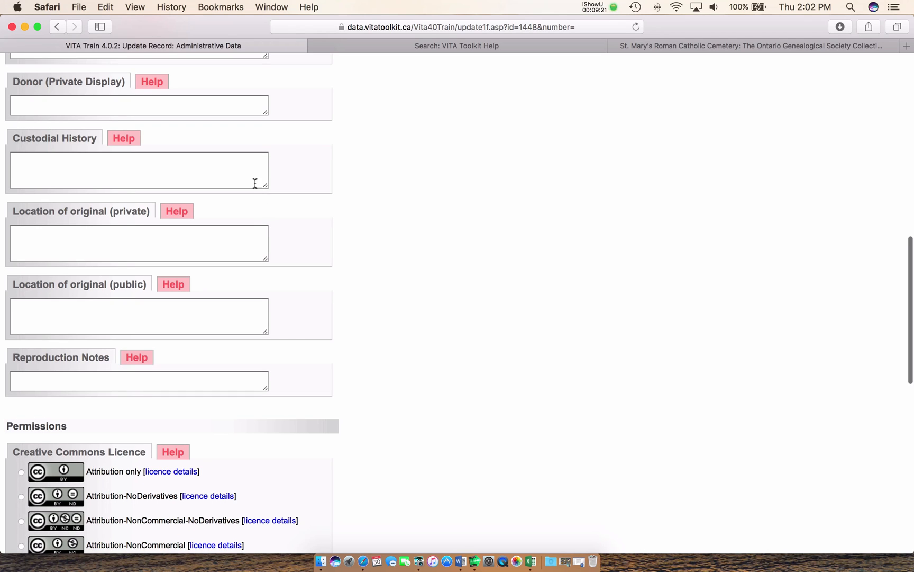
scroll(222, 174, "up", 2)
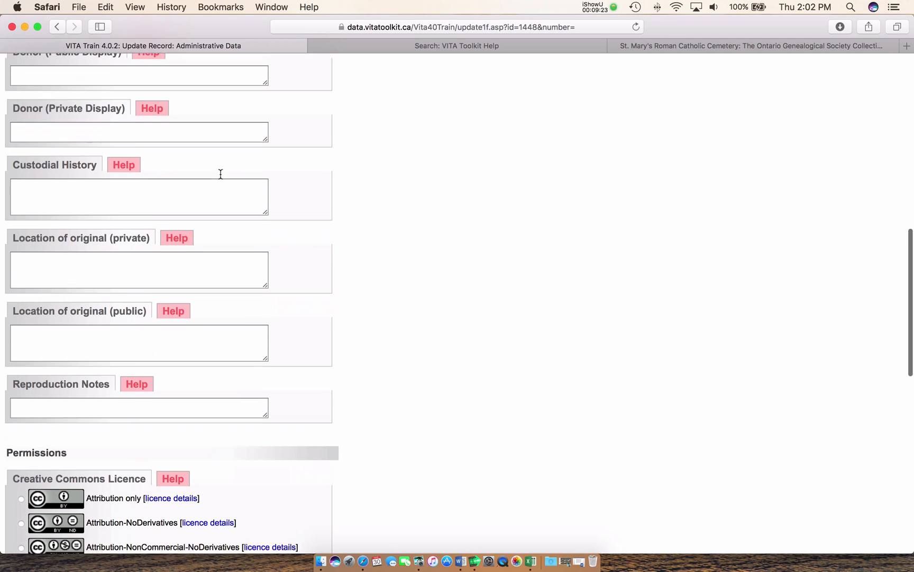
scroll(221, 178, "up", 3)
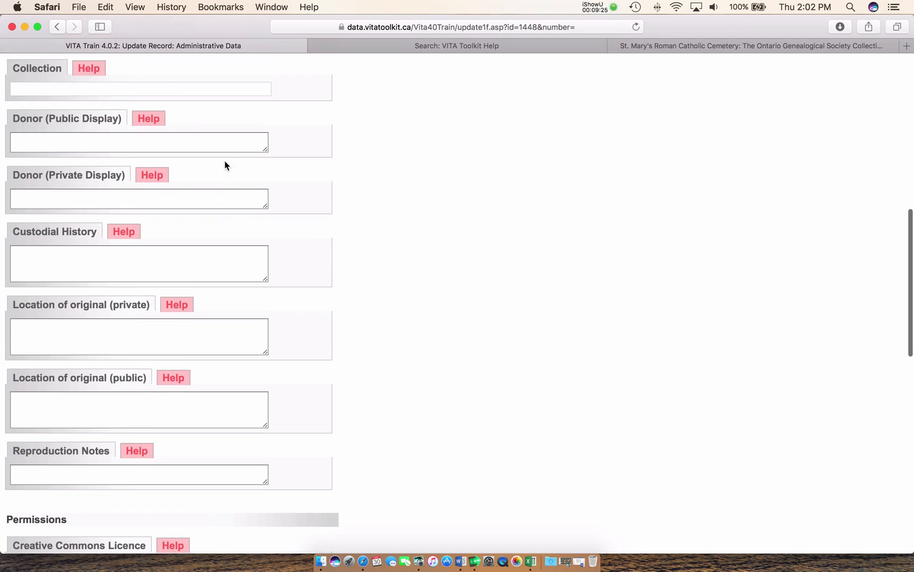
left_click(144, 119)
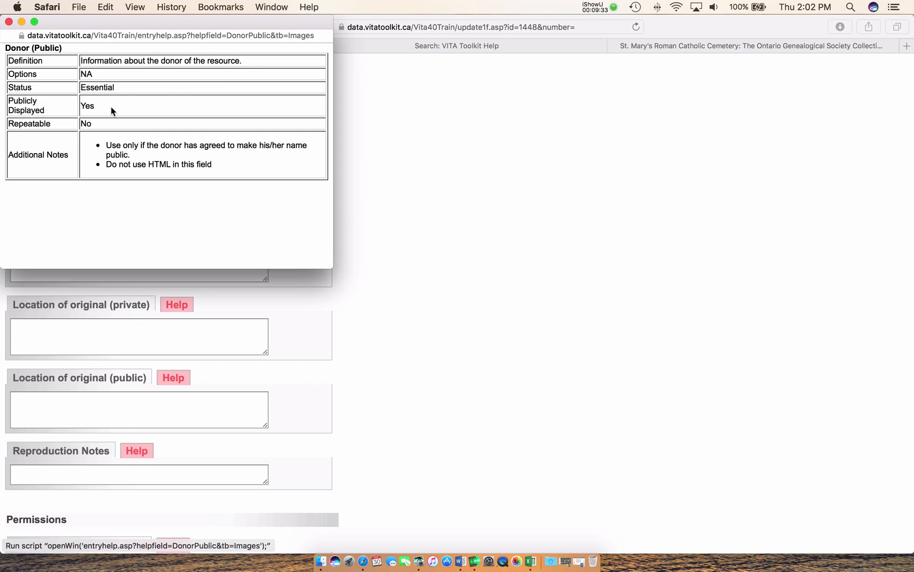
left_click(9, 22)
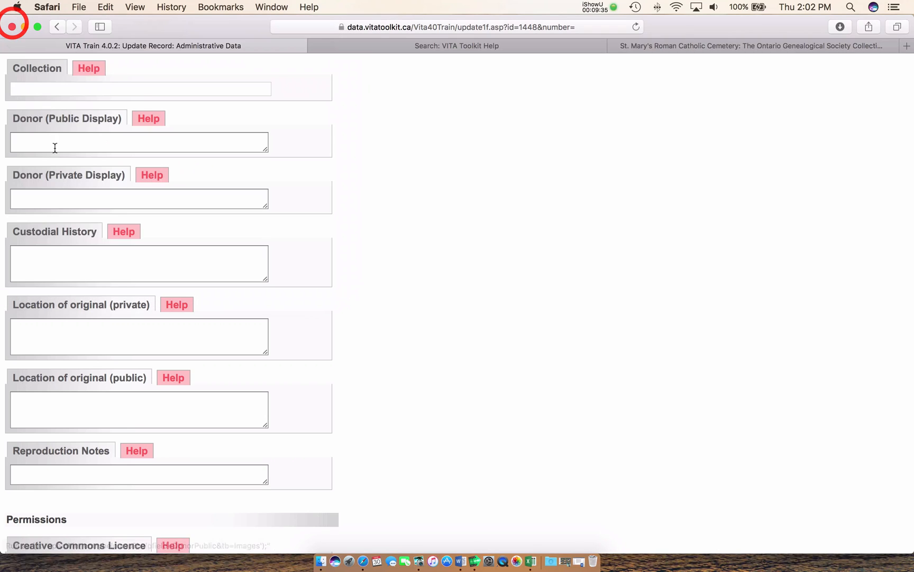
- Go to the Reproduction Notes field, check the reproduction notes in the published cemetery record, and return to the record's administrative data
scroll(57, 150, "down", 1)
scroll(58, 152, "down", 6)
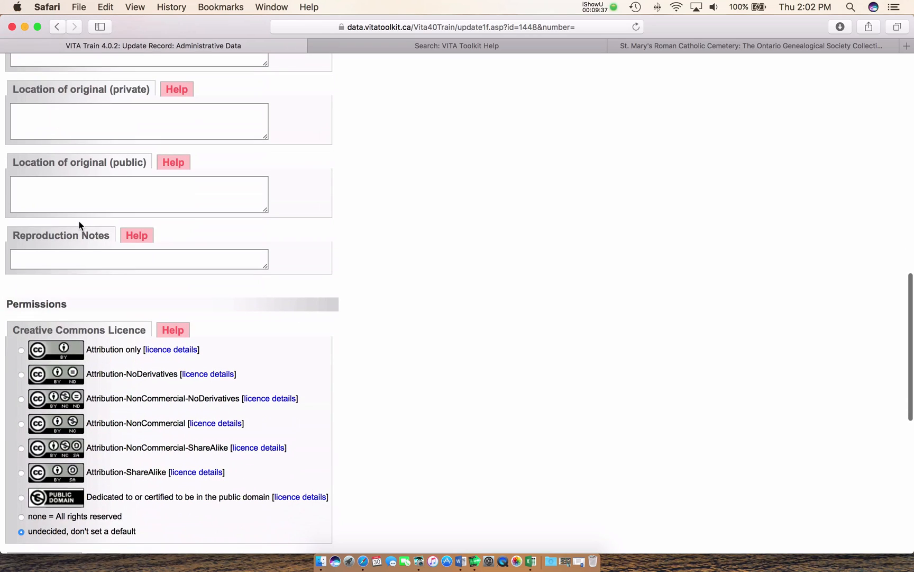
left_click(78, 259)
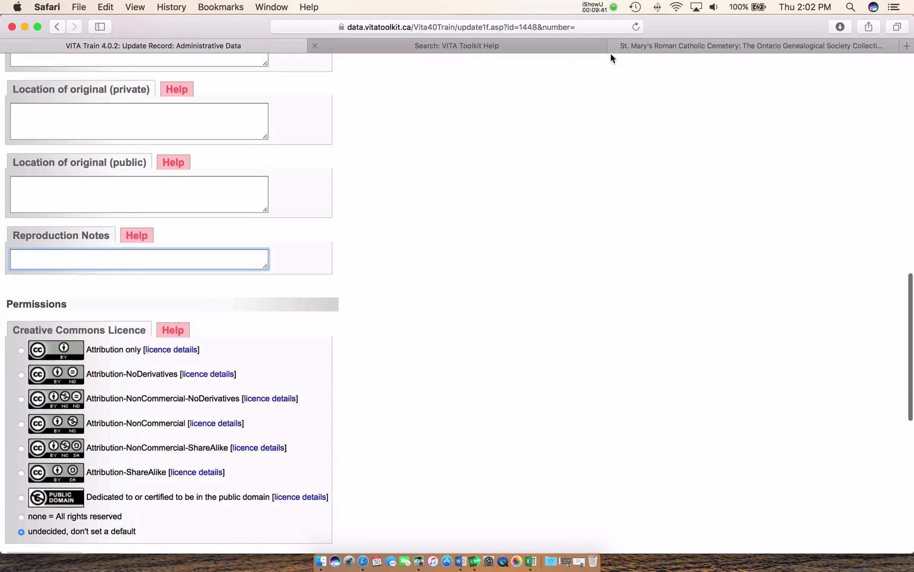
left_click(704, 47)
scroll(394, 248, "down", 2)
left_click(392, 249)
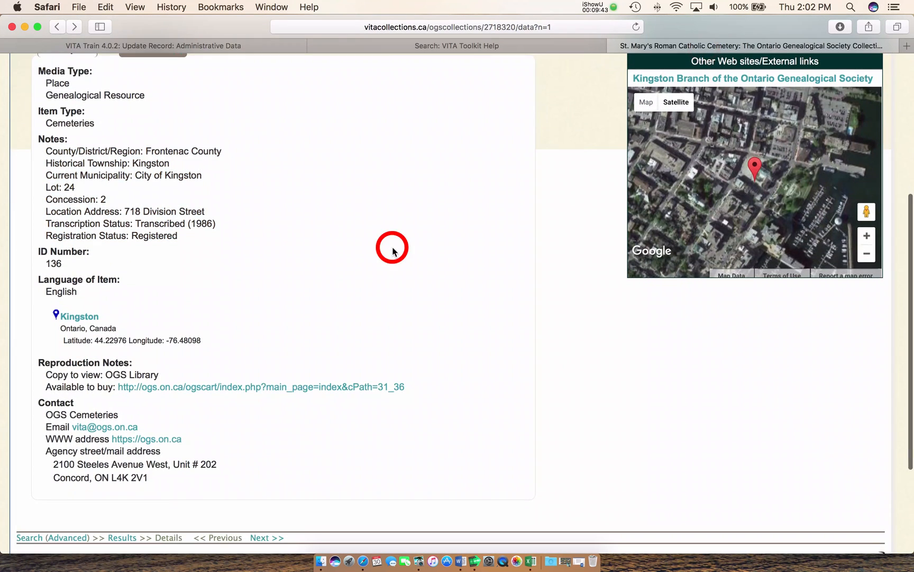
scroll(392, 249, "down", 3)
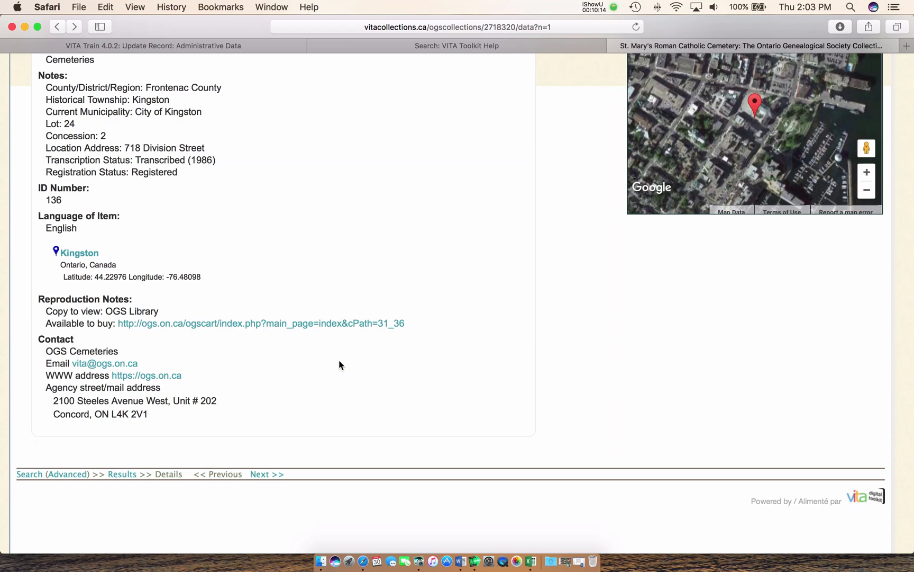
left_click(112, 47)
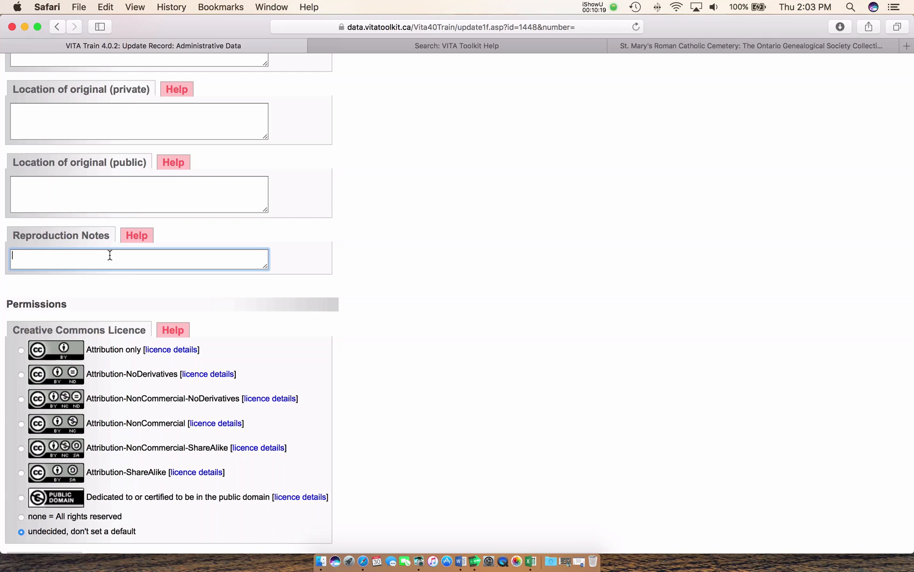
- Examine the Permissions section's Creative Commons licence options, terms of use, copyright status, date and holder fields
scroll(111, 259, "down", 3)
scroll(359, 245, "down", 5)
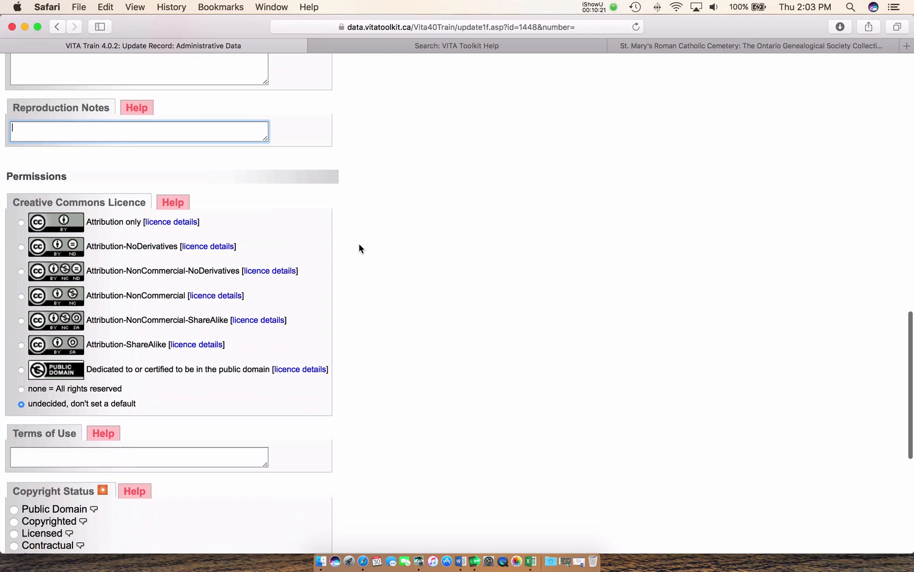
scroll(359, 249, "down", 4)
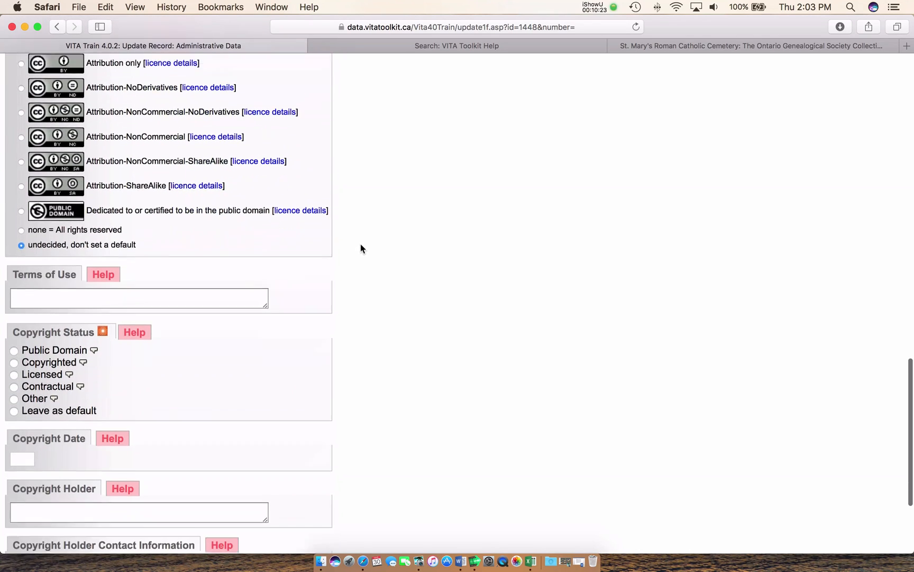
scroll(360, 249, "up", 1)
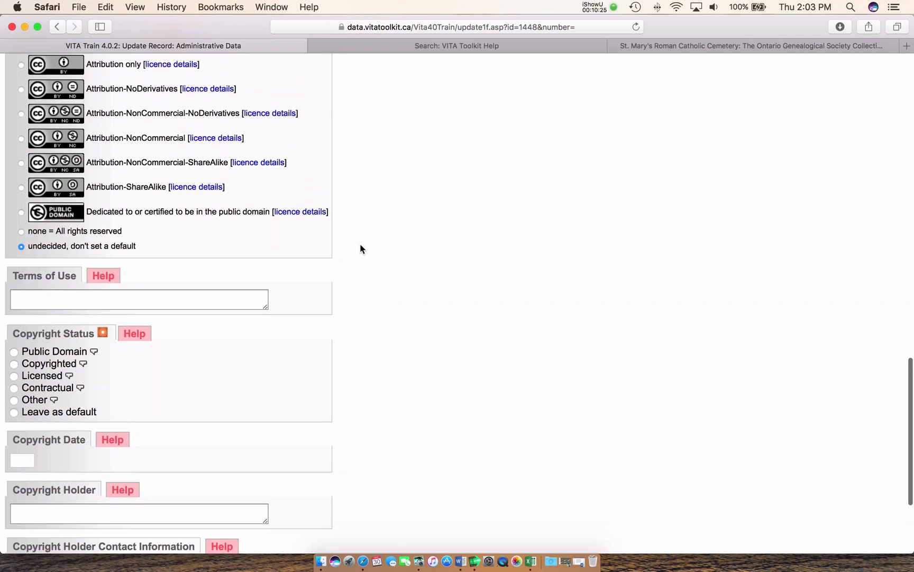
scroll(361, 249, "down", 5)
scroll(360, 249, "down", 1)
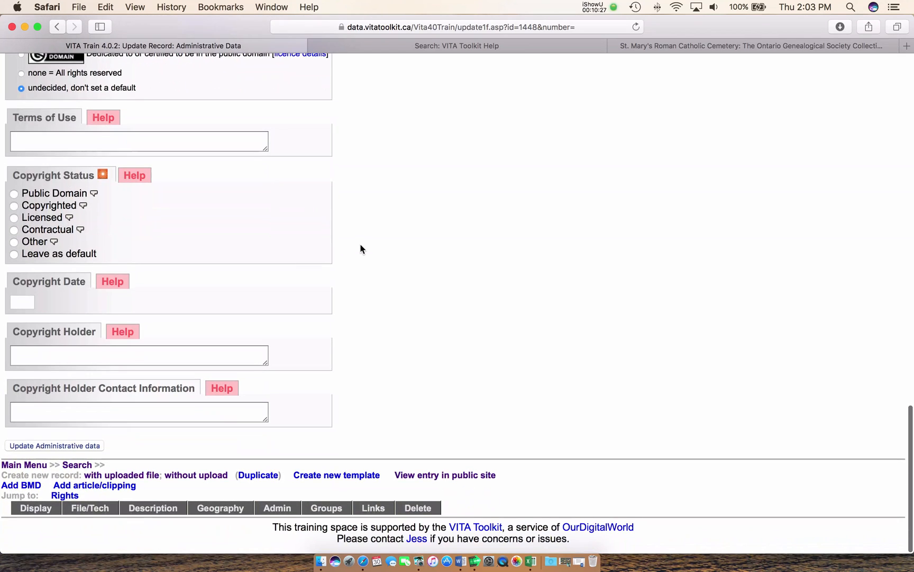
scroll(360, 249, "up", 4)
scroll(361, 249, "up", 3)
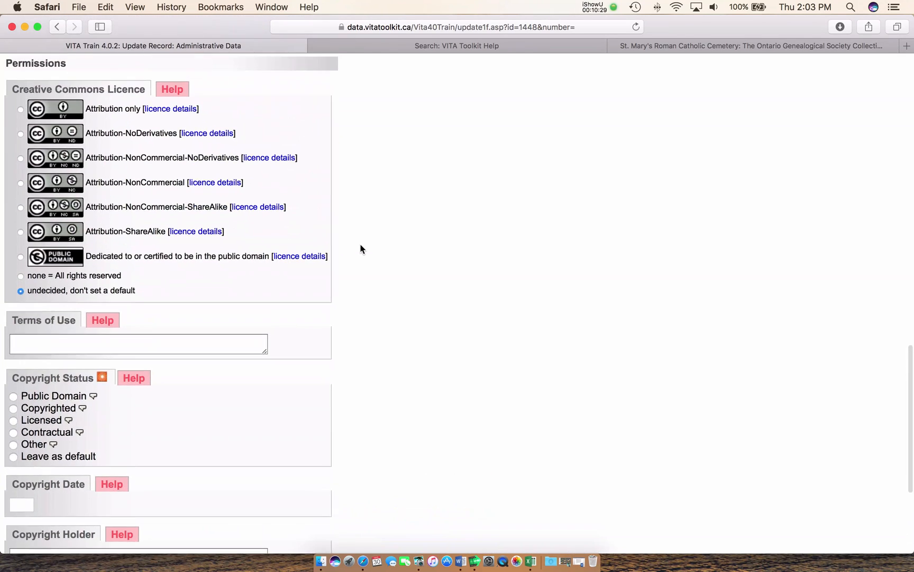
scroll(360, 249, "down", 3)
scroll(360, 249, "down", 1)
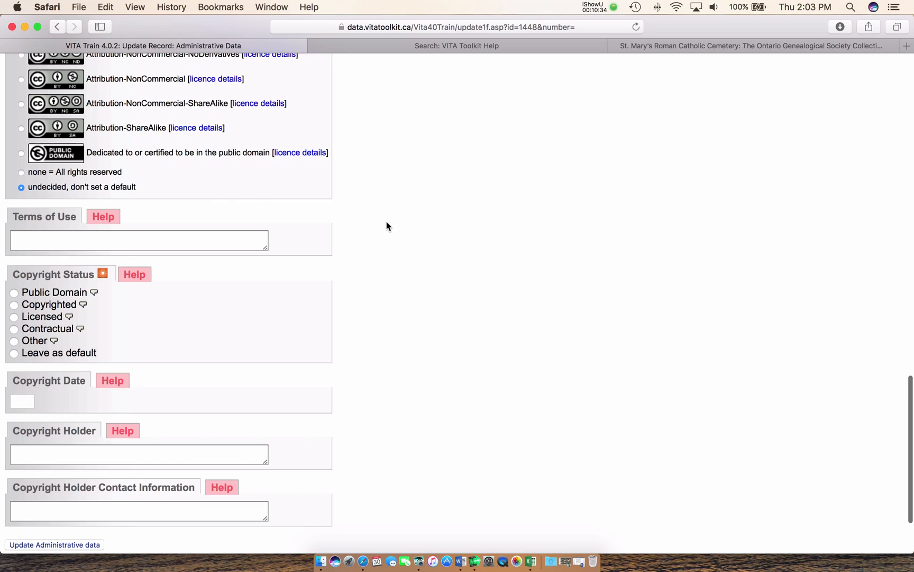
scroll(386, 223, "down", 2)
scroll(388, 232, "up", 1)
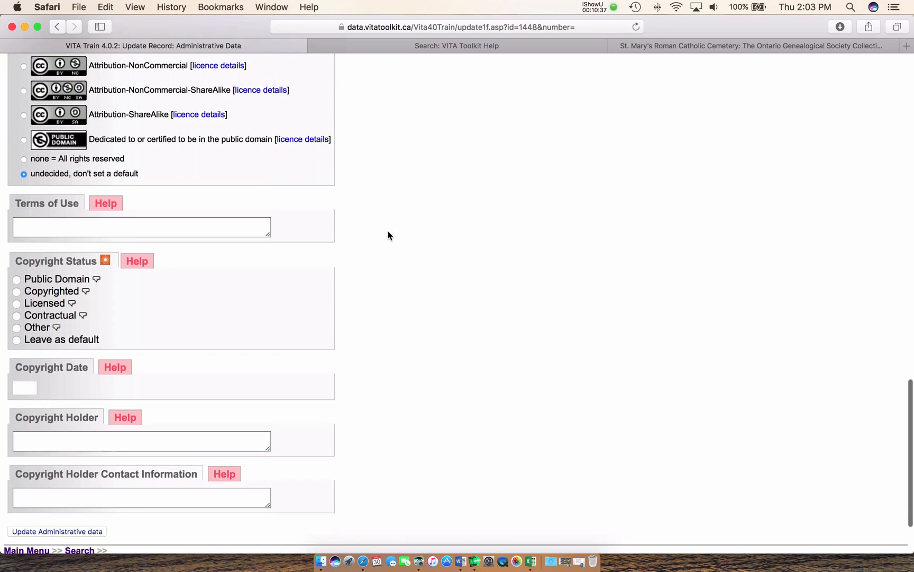
scroll(387, 236, "down", 3)
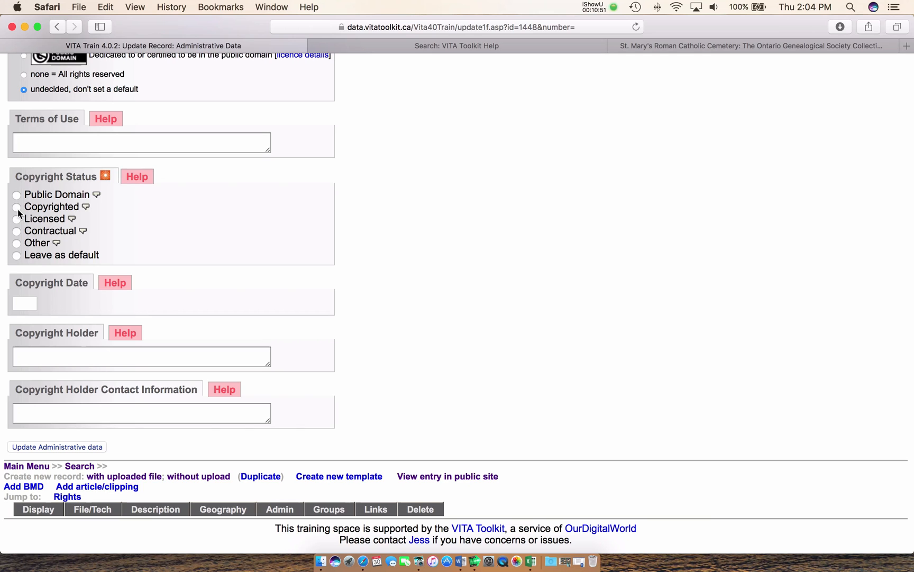
scroll(360, 244, "down", 1)
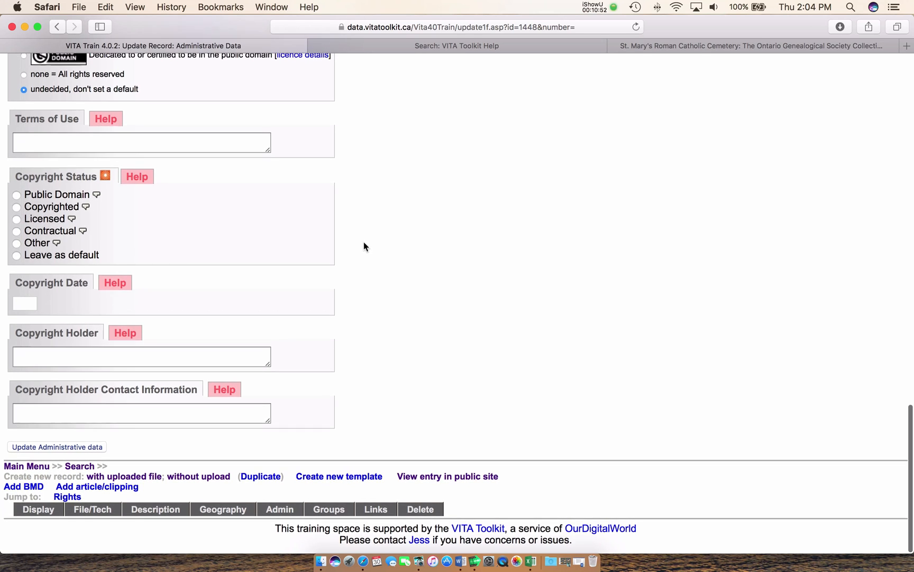
scroll(363, 245, "up", 10)
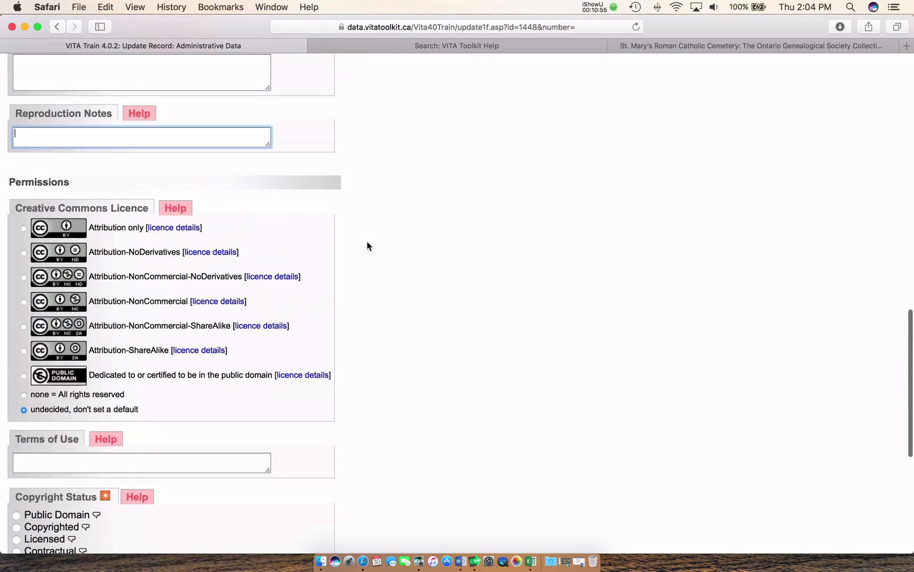
- Save the record's administrative data and open its group management
scroll(367, 246, "down", 10)
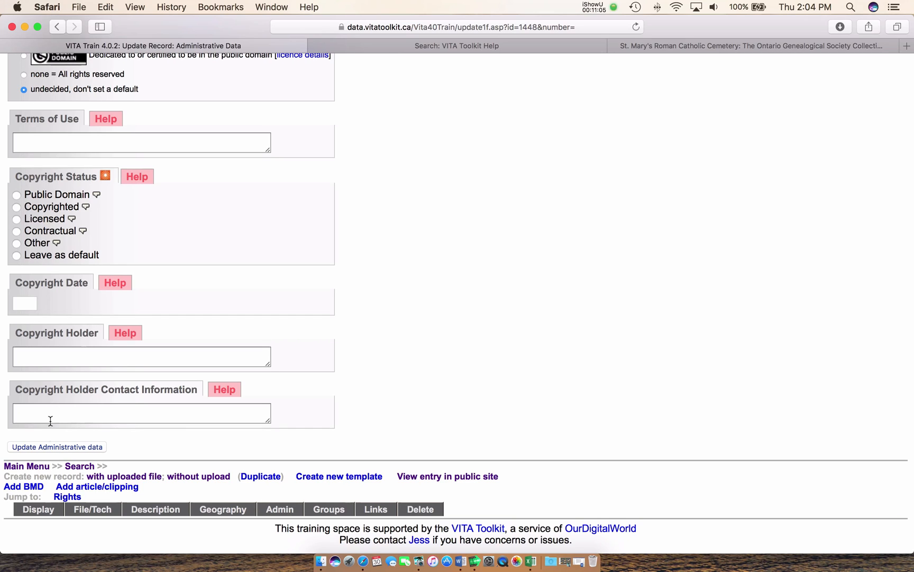
left_click(47, 451)
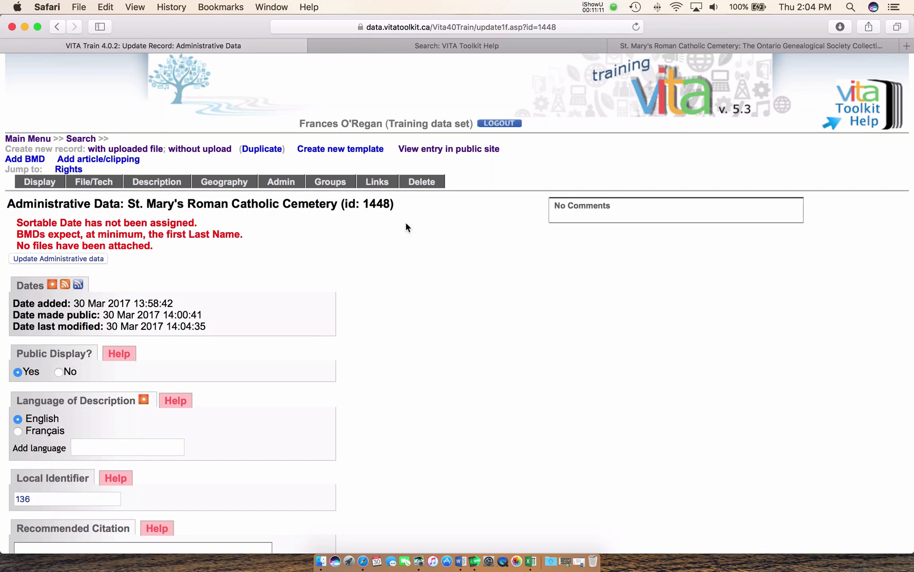
left_click(326, 183)
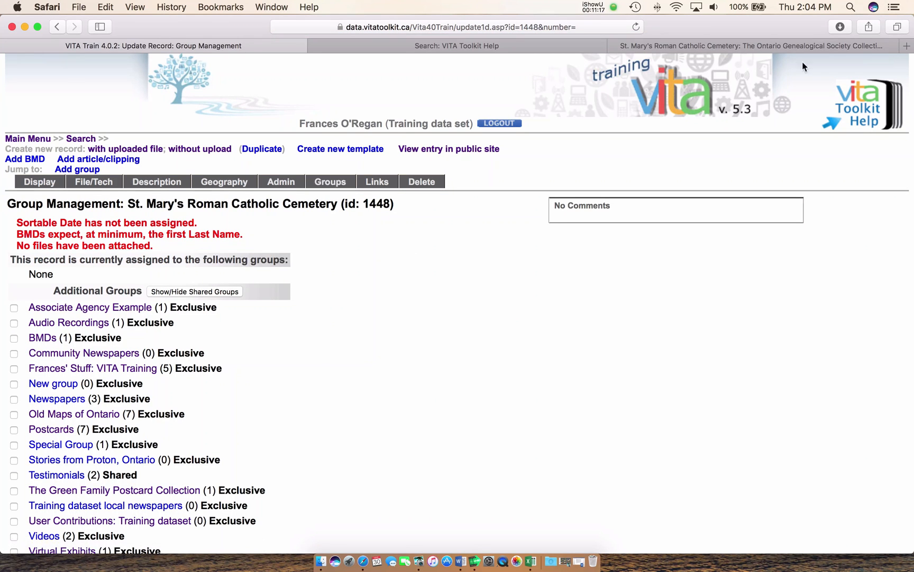
- Open the Frontenac County Cemeteries group from the published cemetery record and look through its list of records
left_click(711, 48)
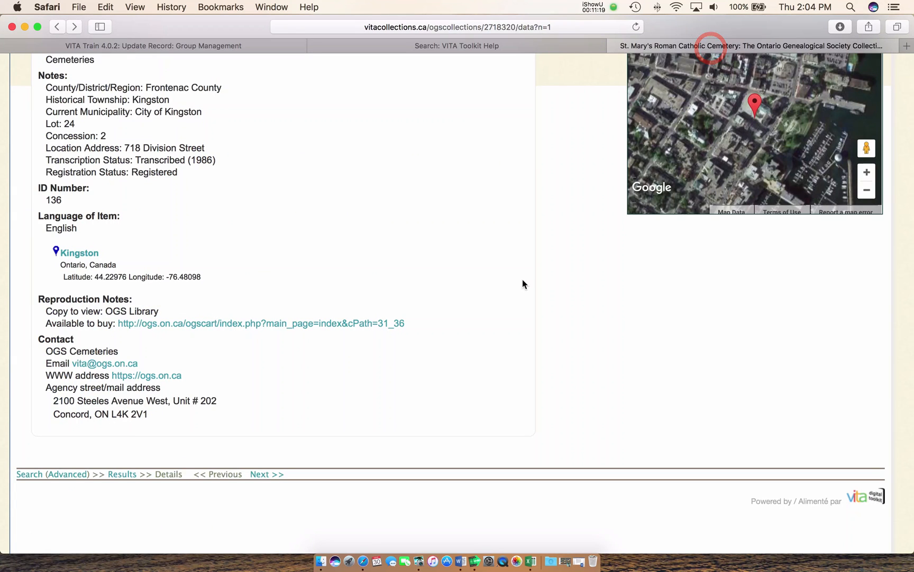
scroll(518, 277, "up", 5)
scroll(510, 279, "up", 2)
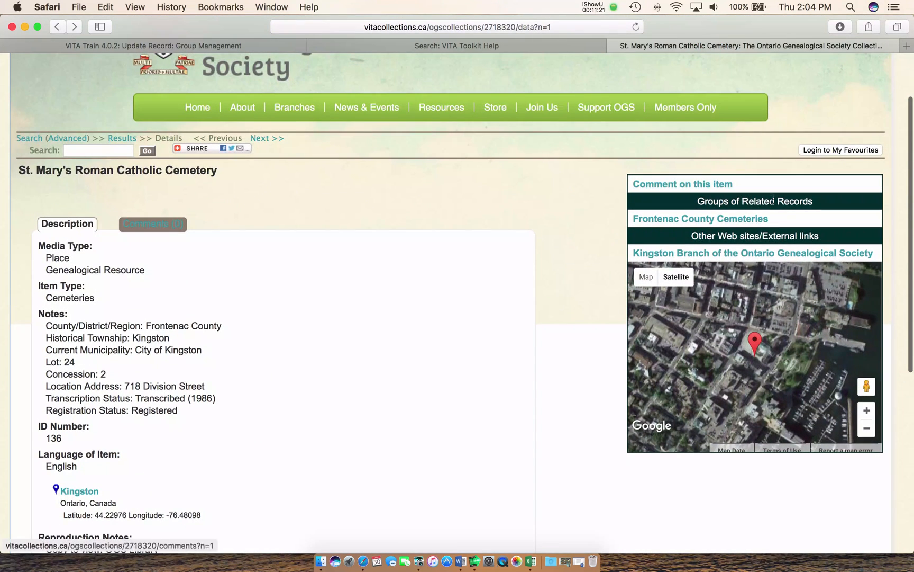
left_click(742, 220)
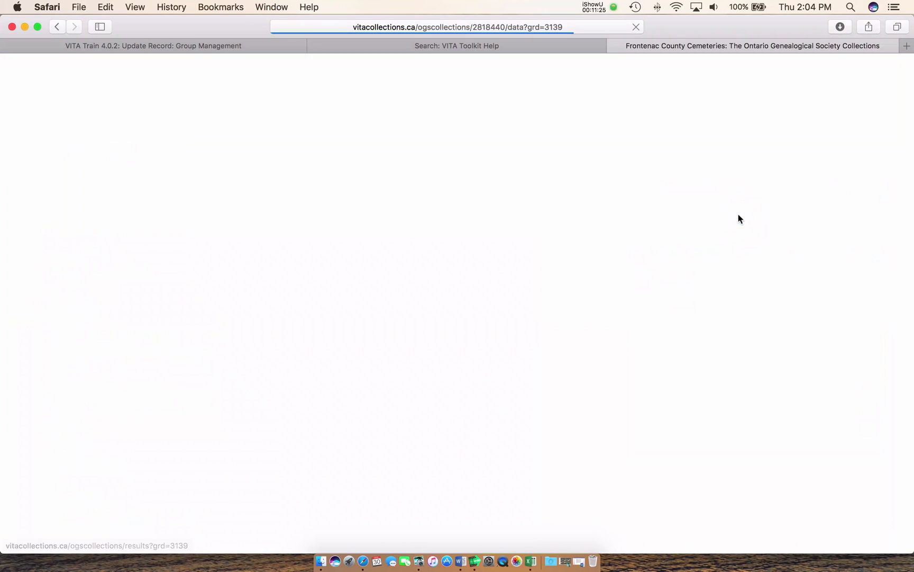
scroll(380, 256, "down", 4)
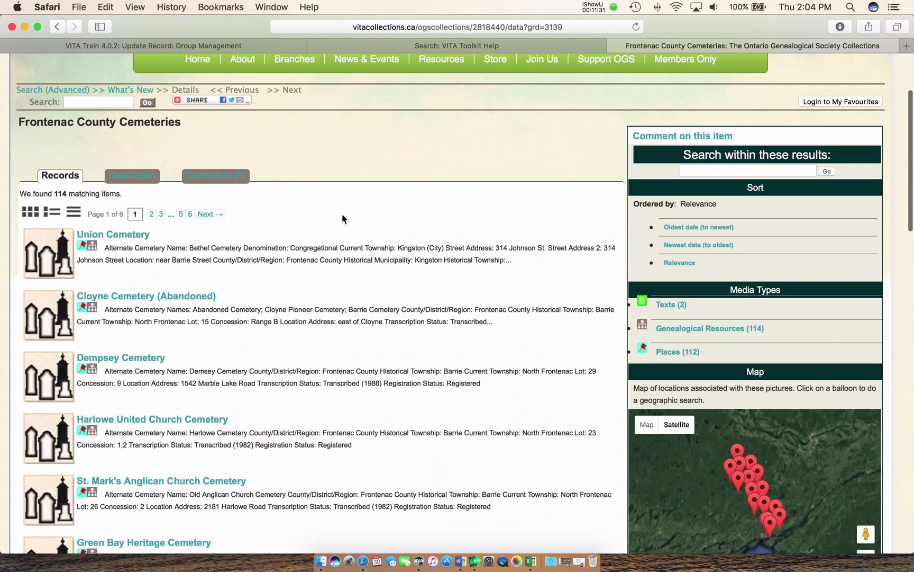
scroll(343, 218, "down", 7)
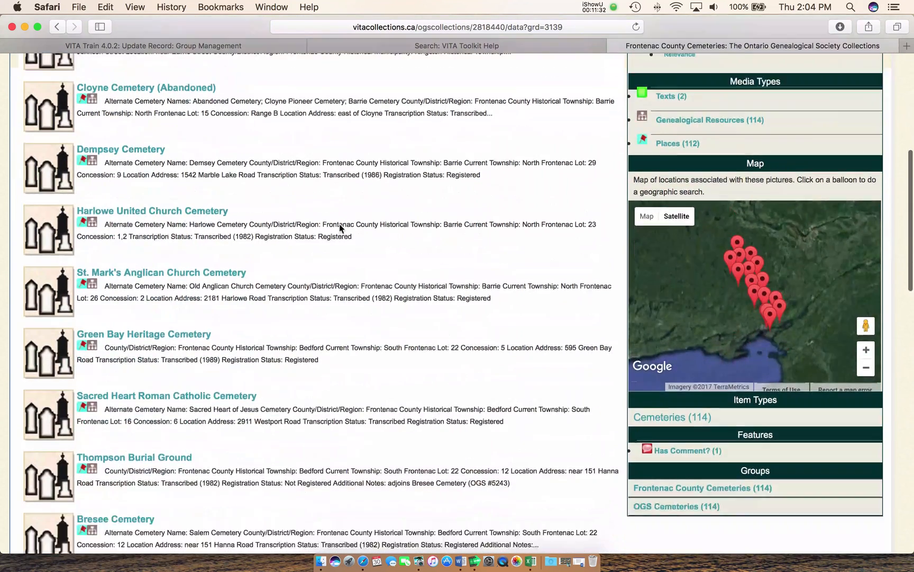
scroll(340, 226, "down", 15)
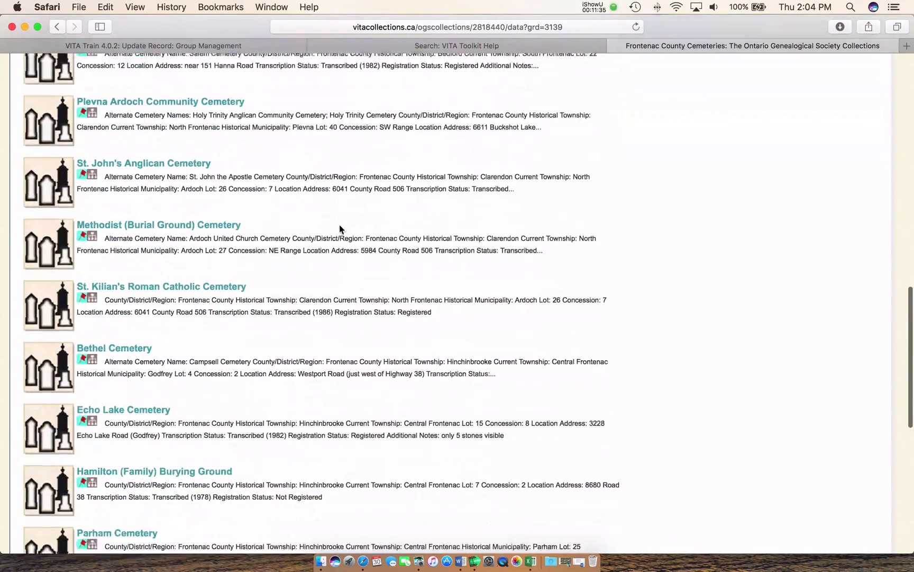
scroll(340, 229, "up", 20)
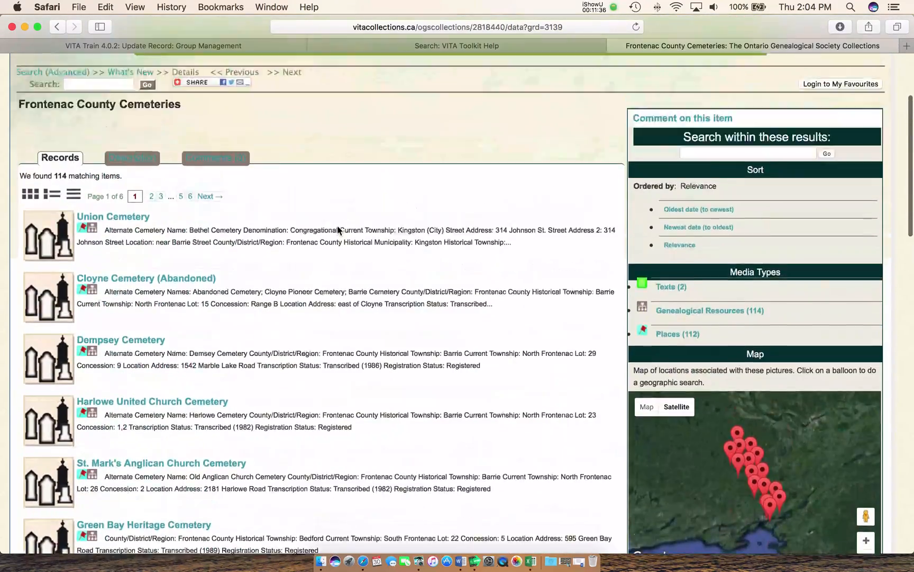
scroll(339, 228, "up", 4)
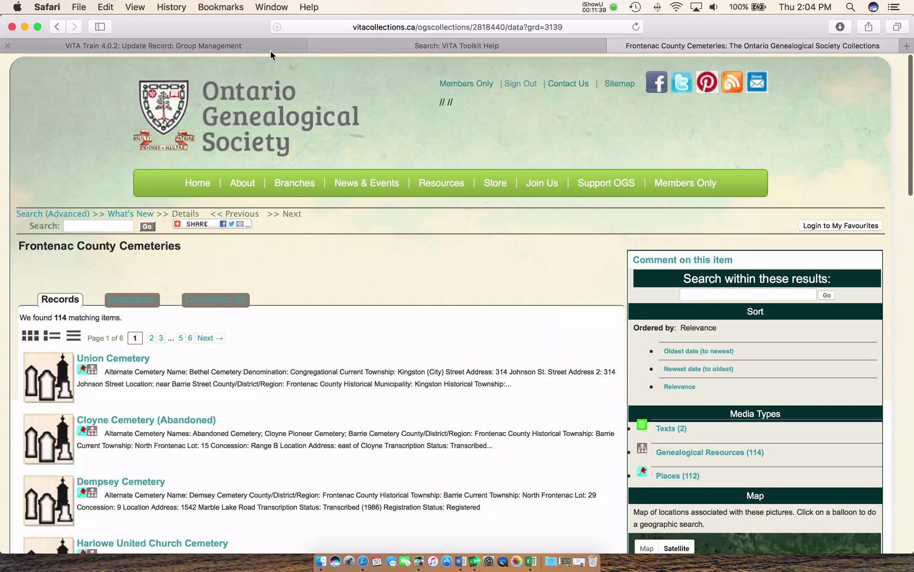
- Return to the cemetery record's group management, assign the record to "New group" and update its group assignments
left_click(143, 48)
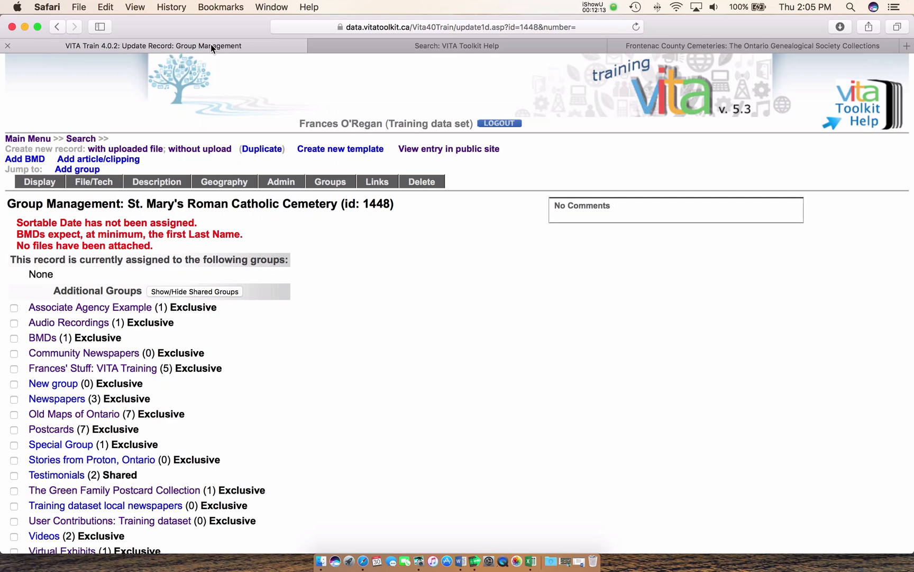
scroll(60, 233, "down", 5)
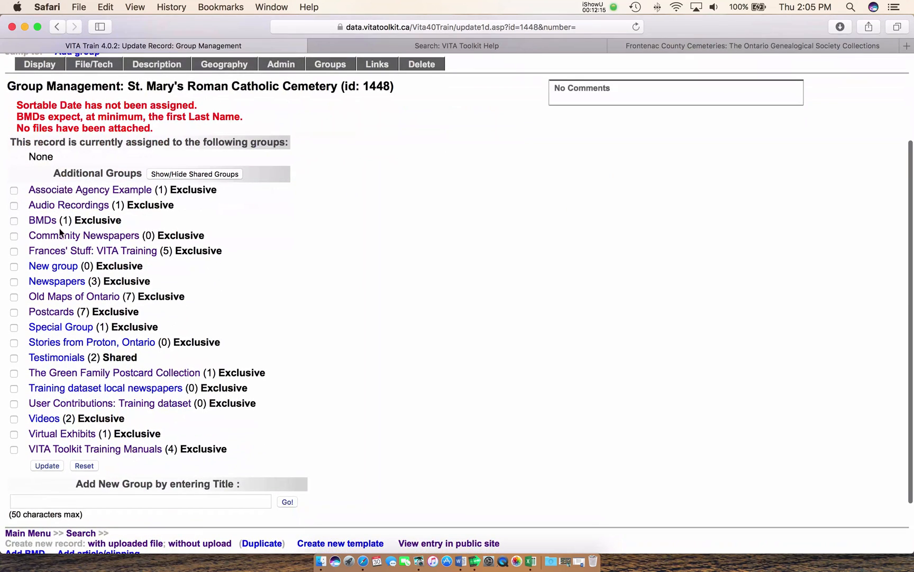
left_click(14, 267)
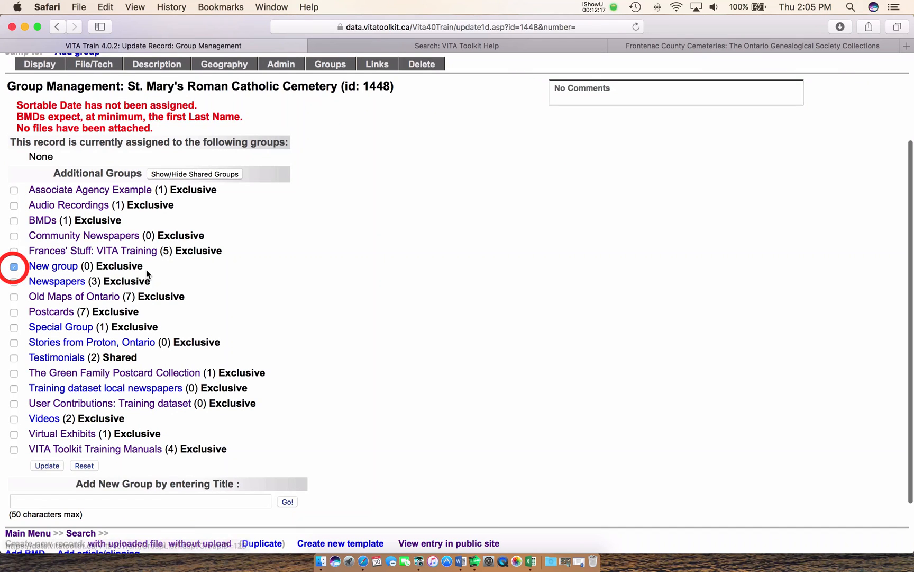
scroll(272, 267, "down", 3)
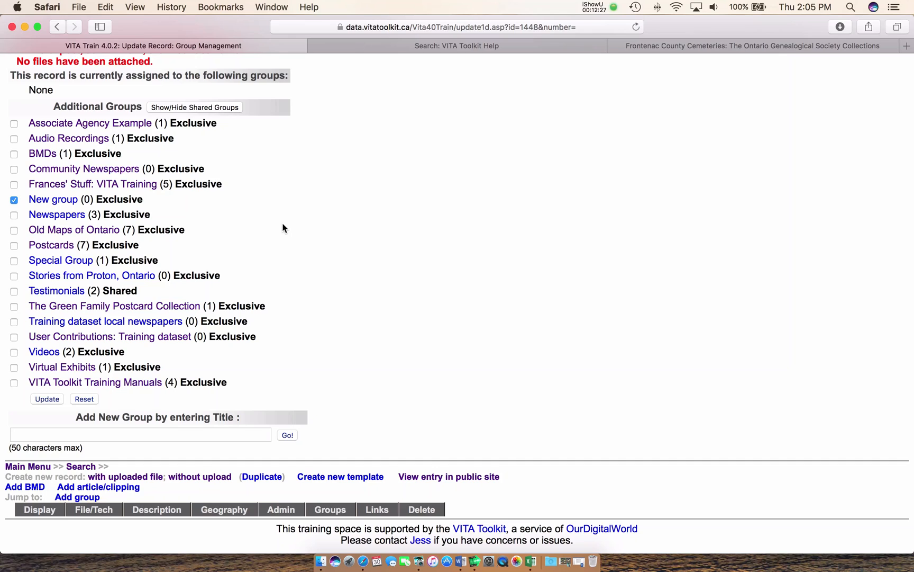
left_click(44, 398)
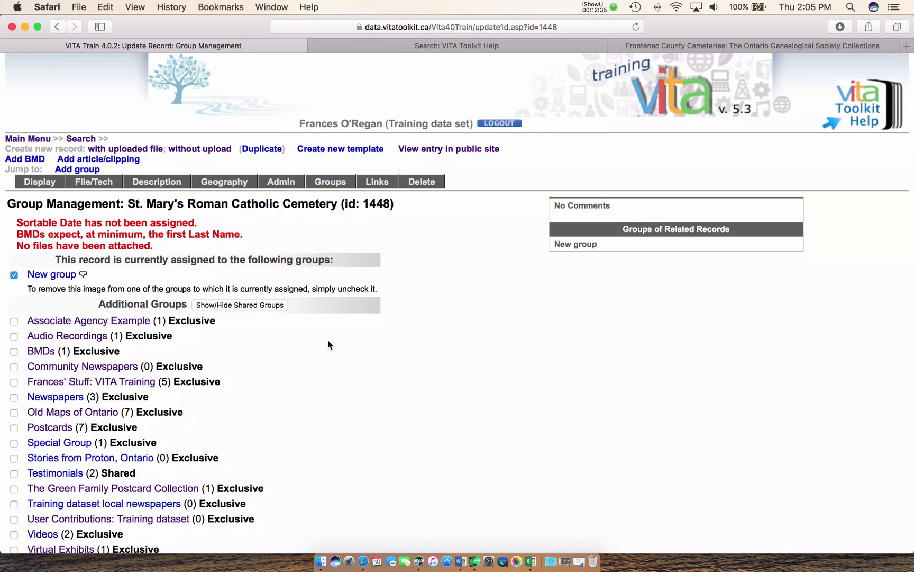
- Open the record's link management and follow the external link in the published cemetery record to the Kingston Branch website
left_click(375, 183)
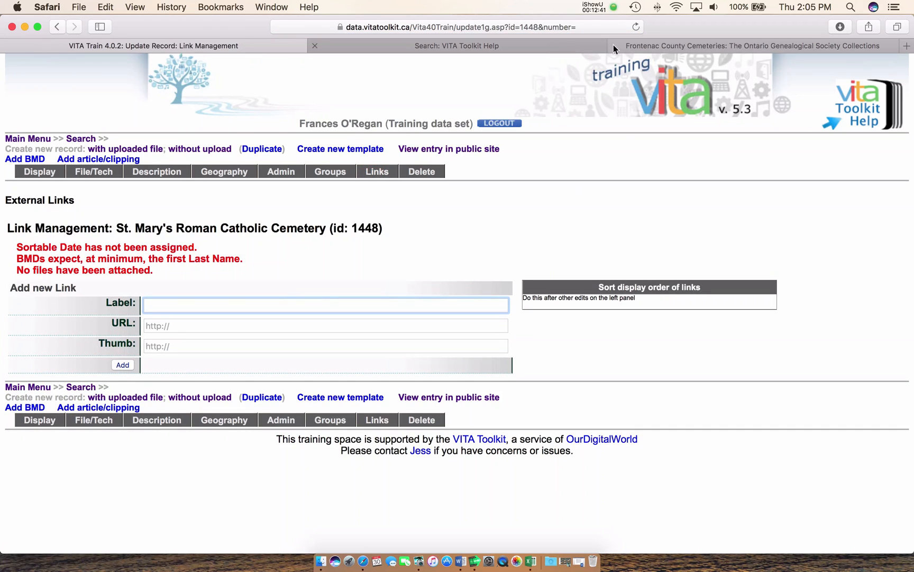
left_click(659, 45)
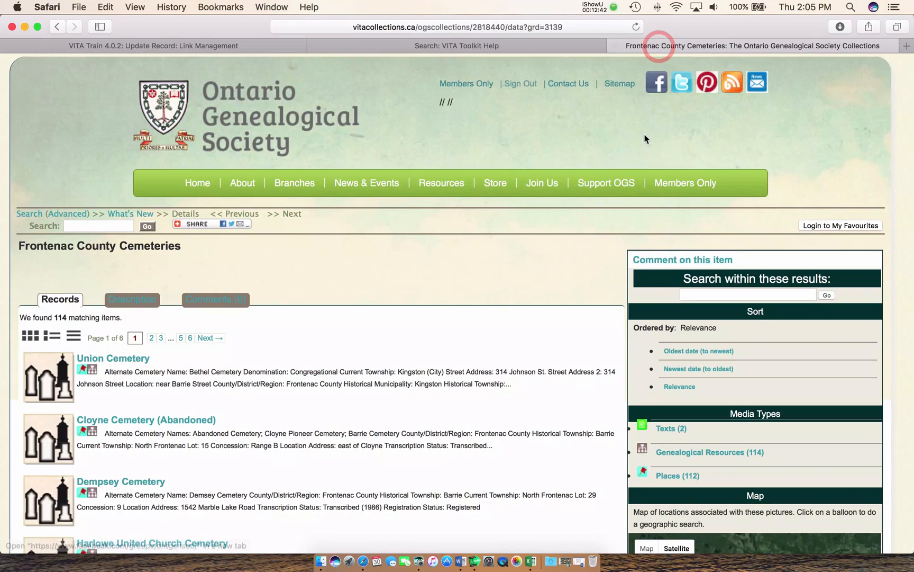
left_click(58, 28)
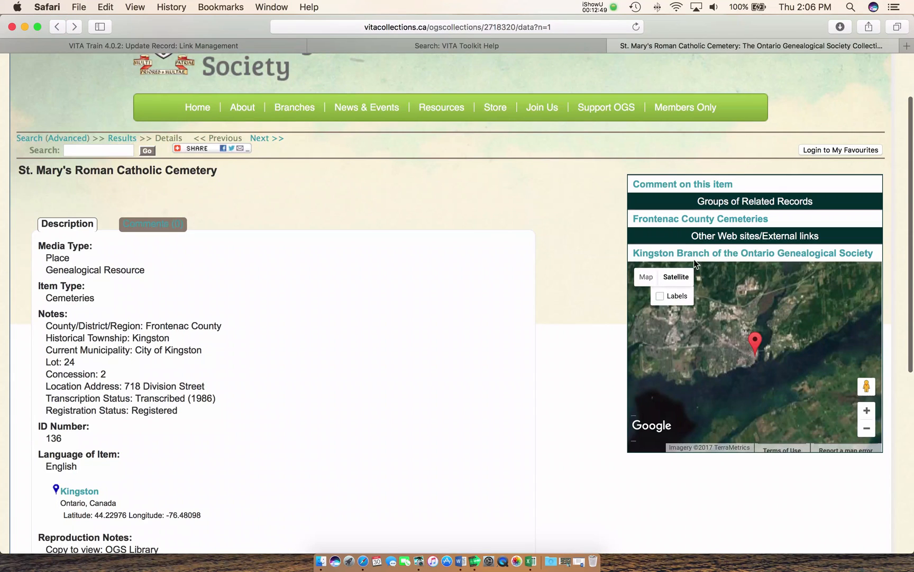
left_click(765, 257)
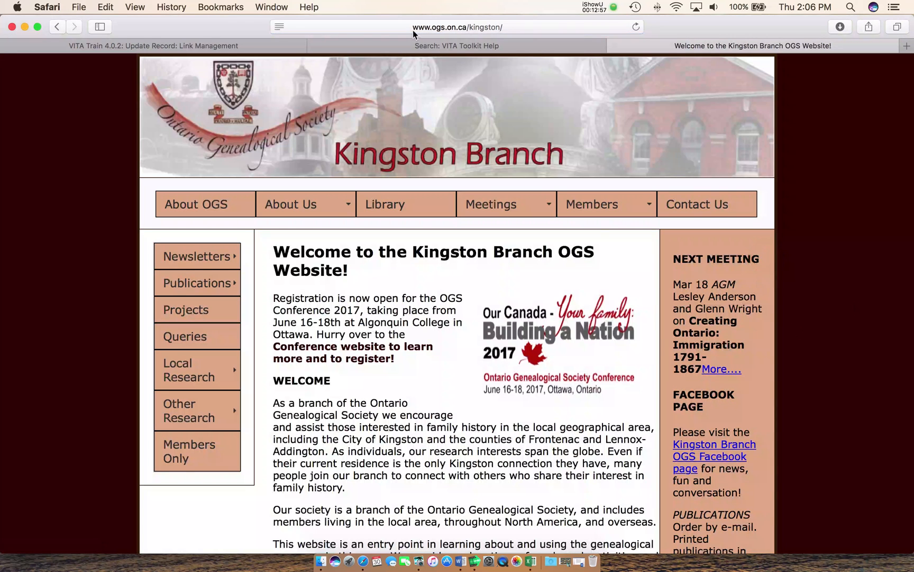
left_click(414, 28)
right_click(414, 30)
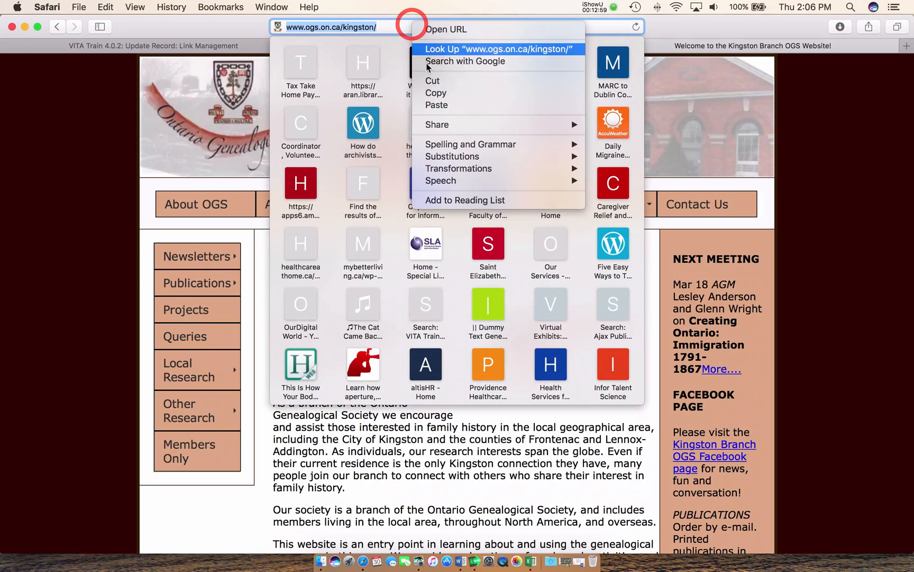
left_click(429, 97)
left_click(195, 45)
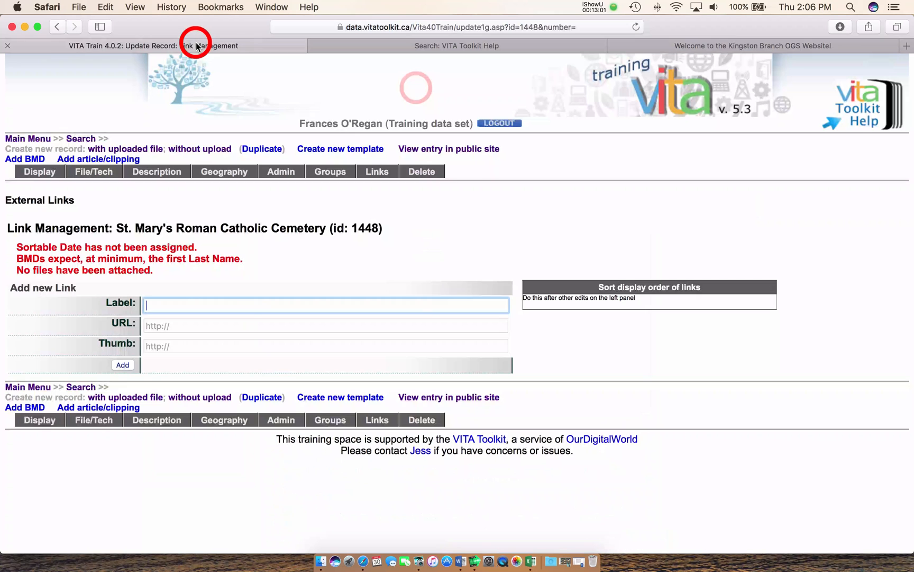
right_click(278, 323)
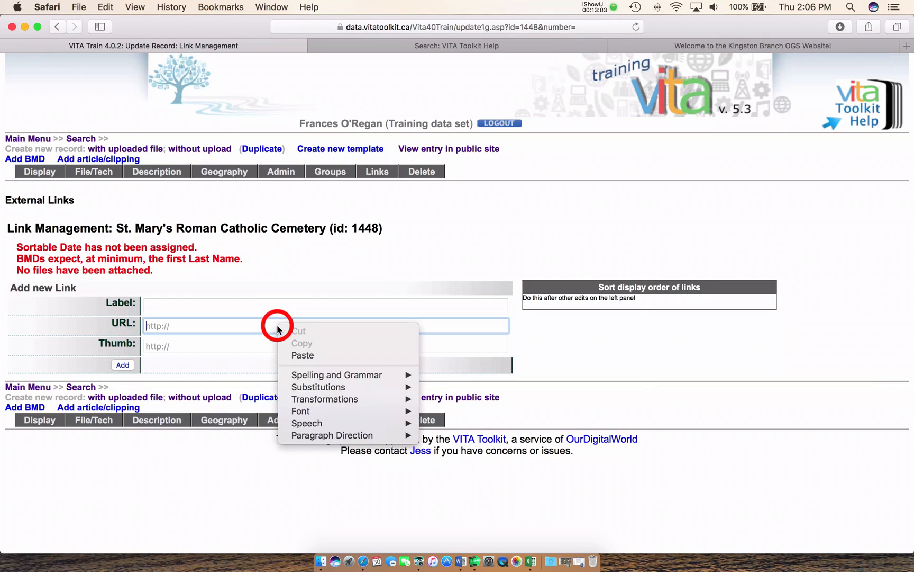
left_click(294, 354)
left_click(295, 303)
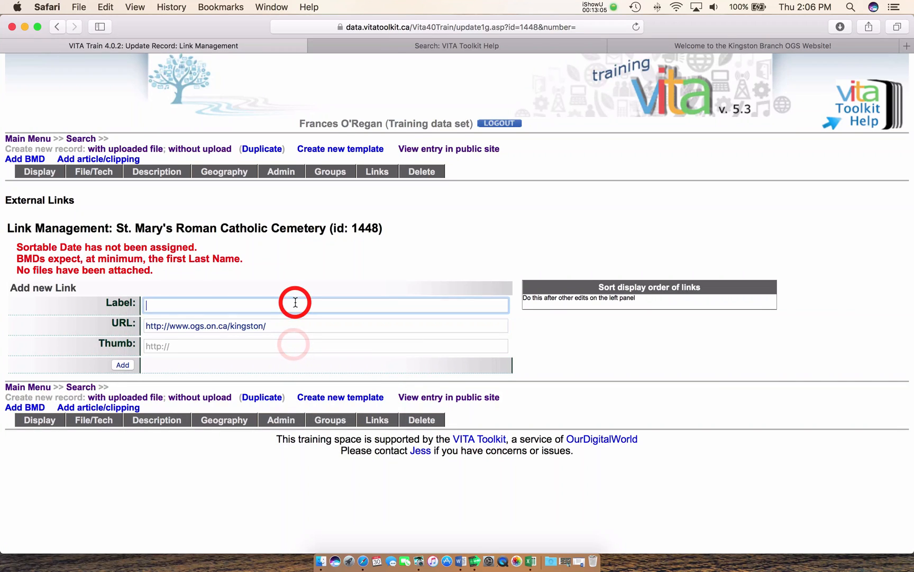
type("Kings")
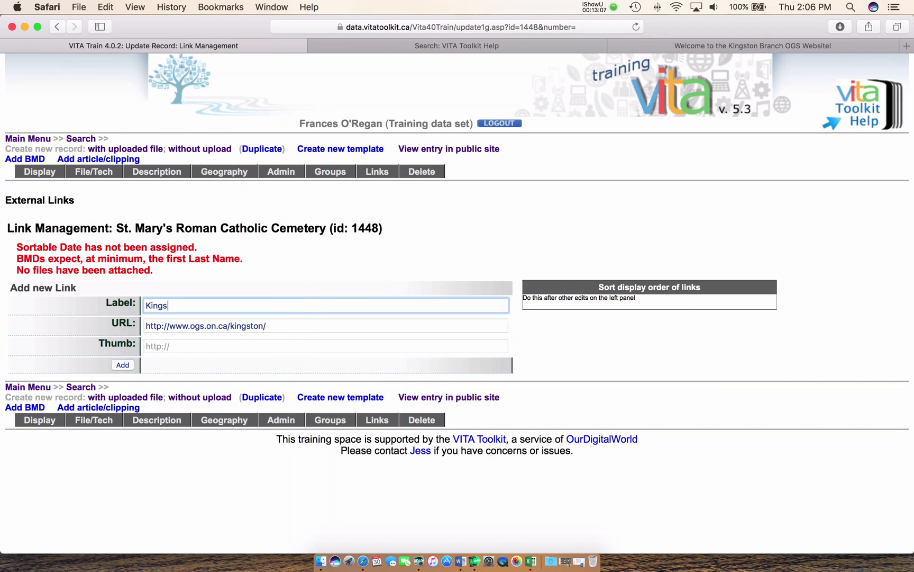
type("ton Branch OGS")
- Use the image address of the Kingston Branch website's banner as the link's thumbnail and add the link to the record
left_click(264, 345)
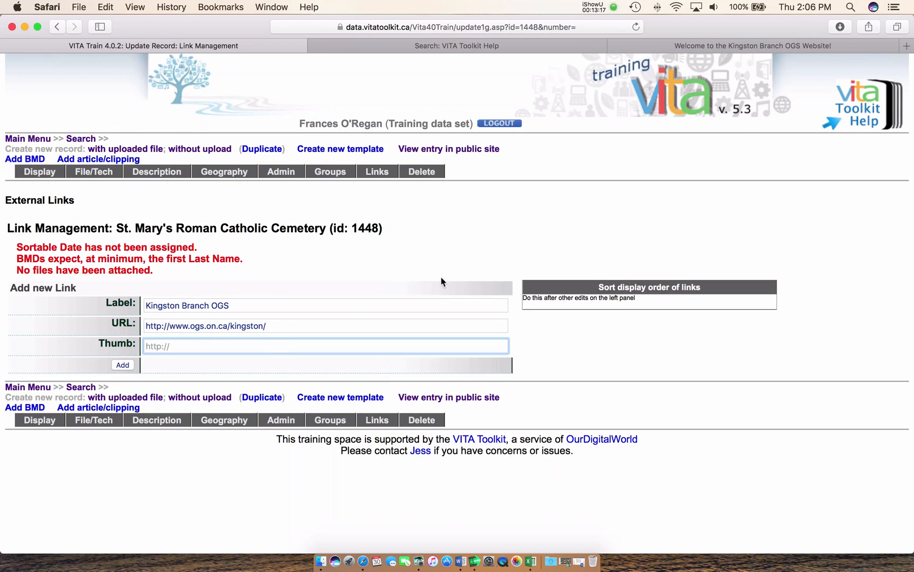
left_click(668, 42)
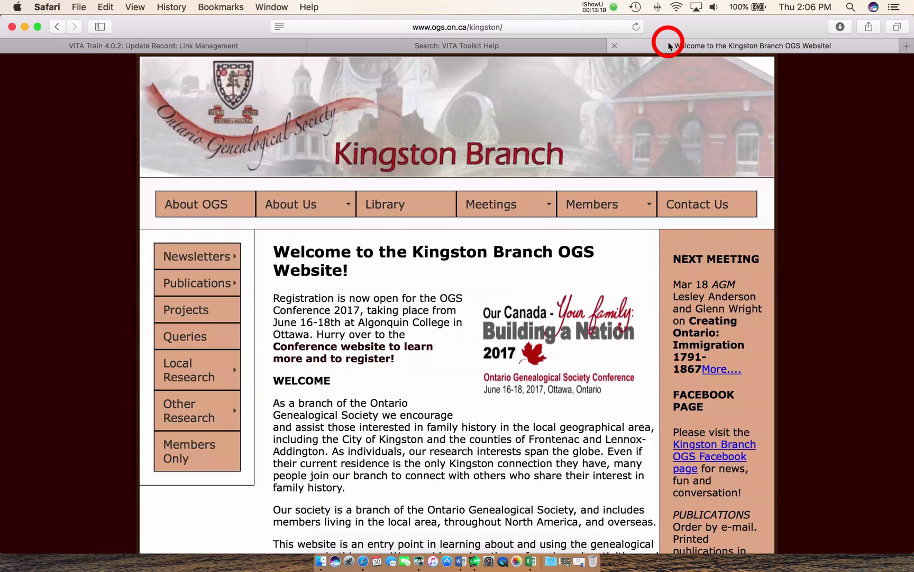
right_click(219, 120)
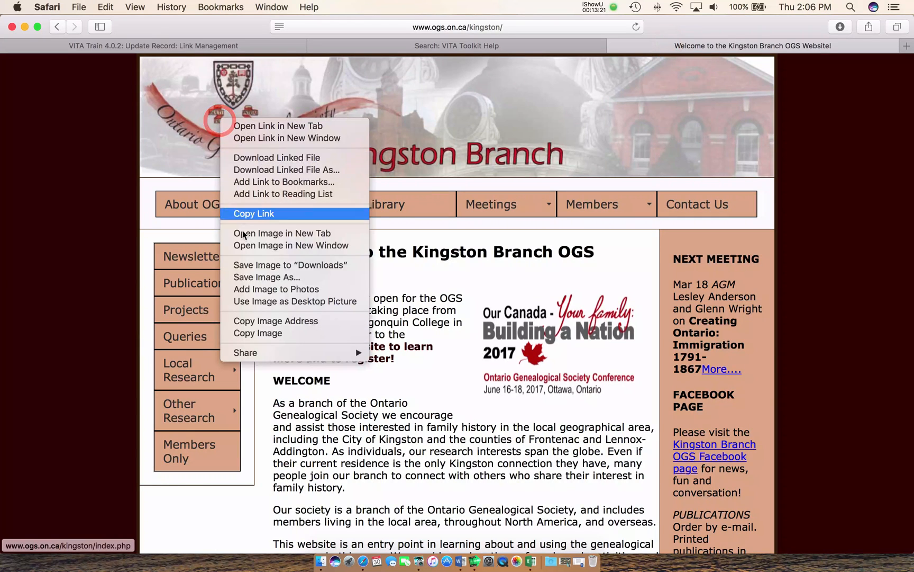
left_click(249, 324)
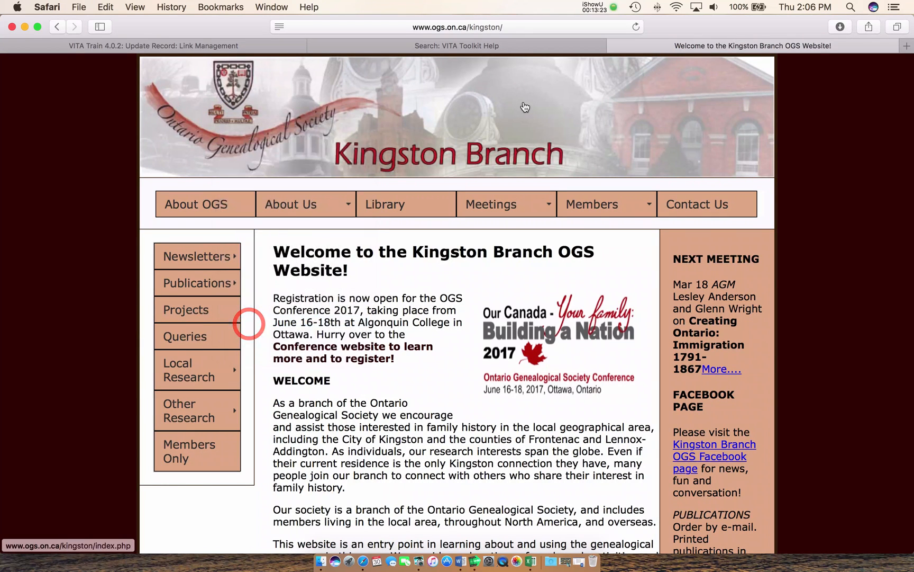
left_click(154, 45)
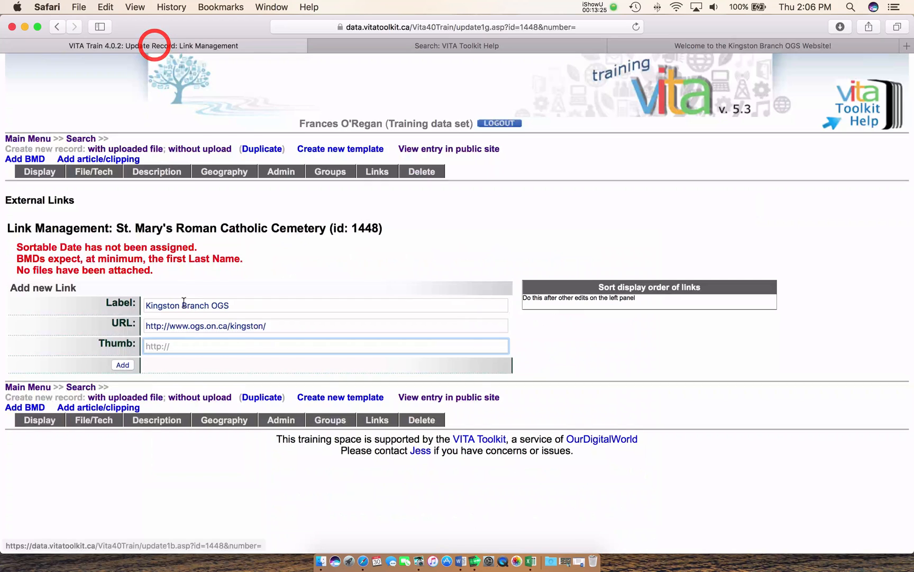
right_click(184, 346)
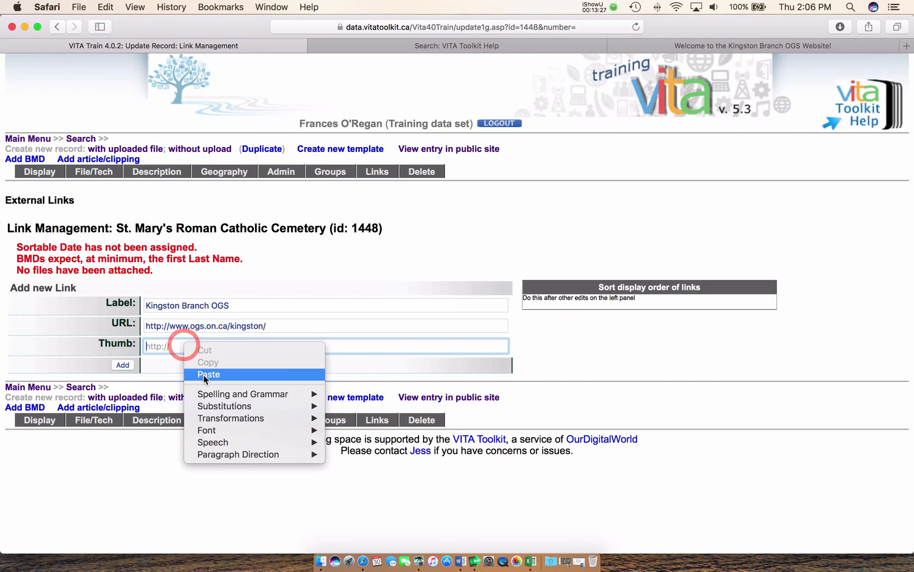
left_click(206, 376)
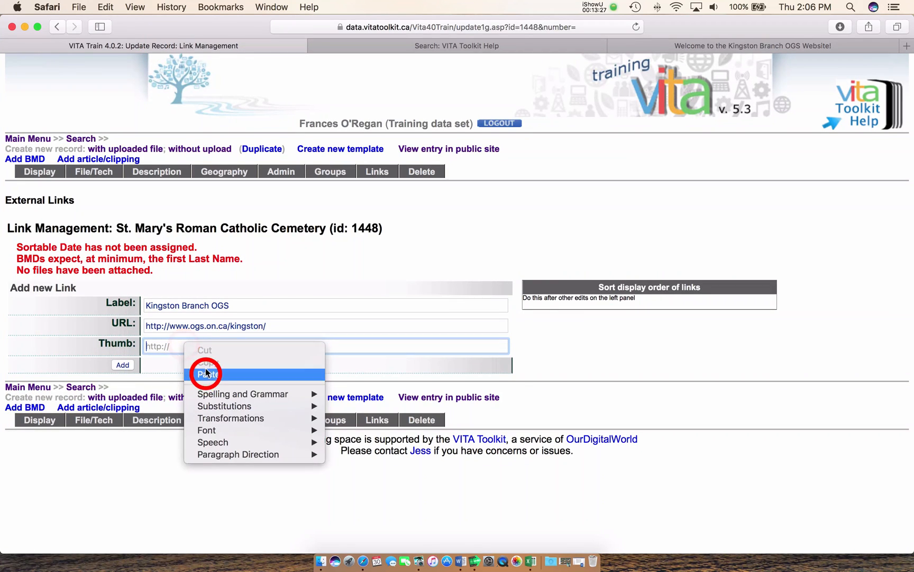
left_click(121, 366)
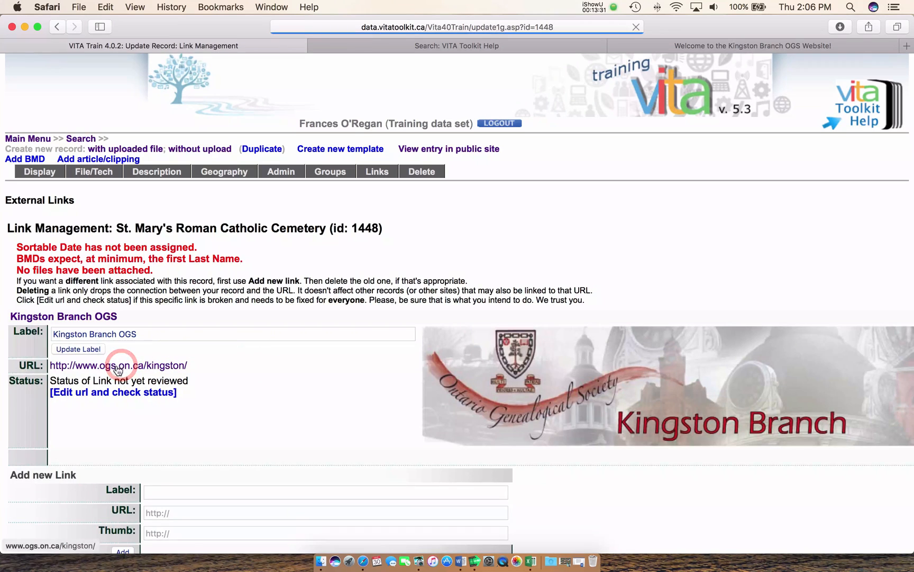
- View the cemetery record in the public site, switch its location display from satellite to map, and review the description and contact details
scroll(329, 373, "down", 1)
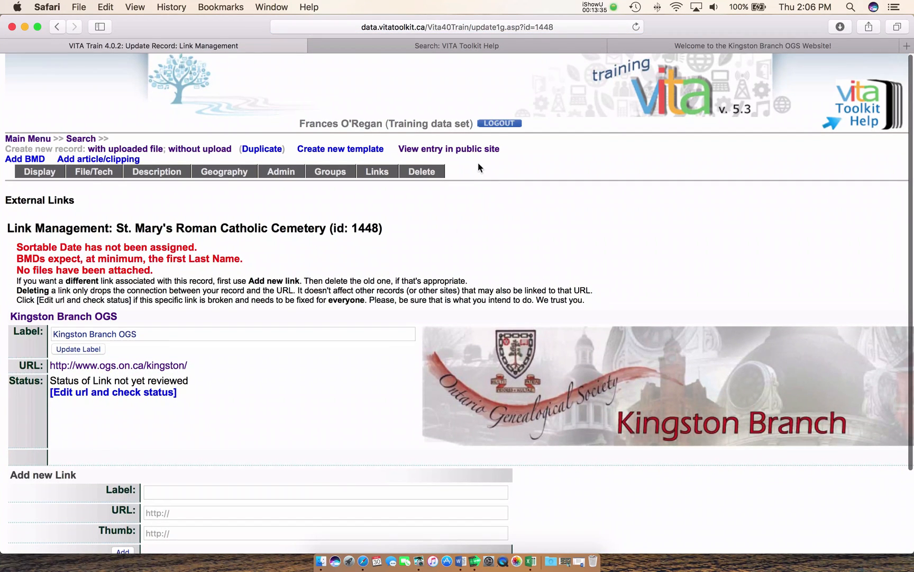
left_click(468, 150)
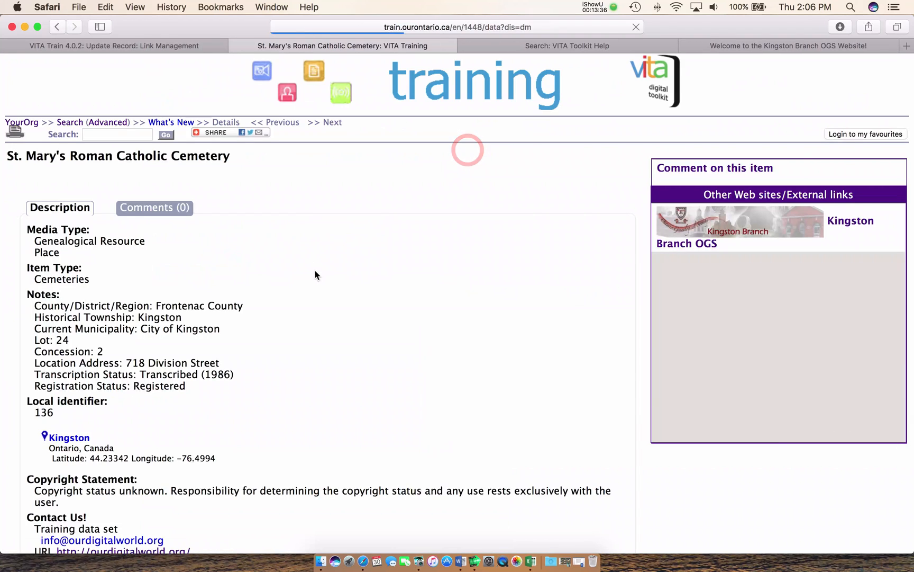
scroll(325, 288, "down", 3)
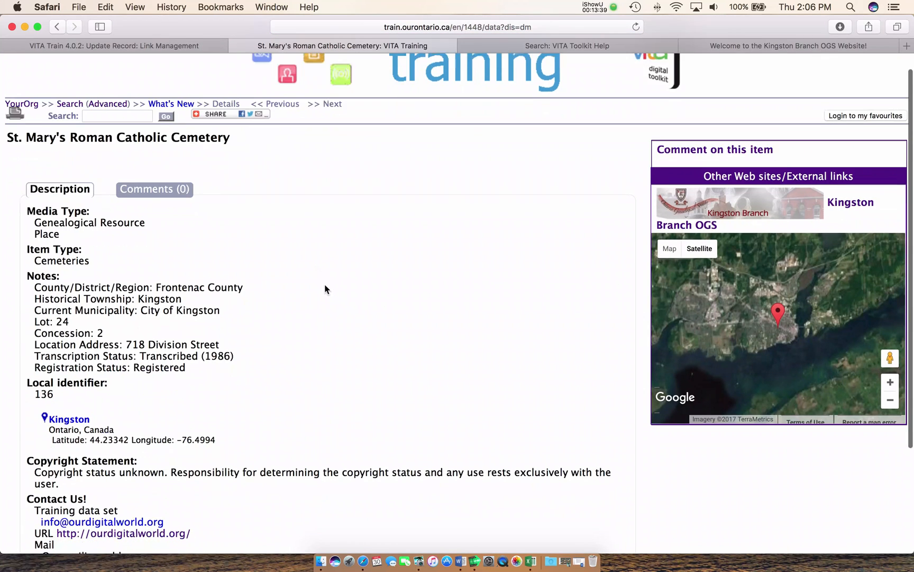
scroll(827, 166, "up", 1)
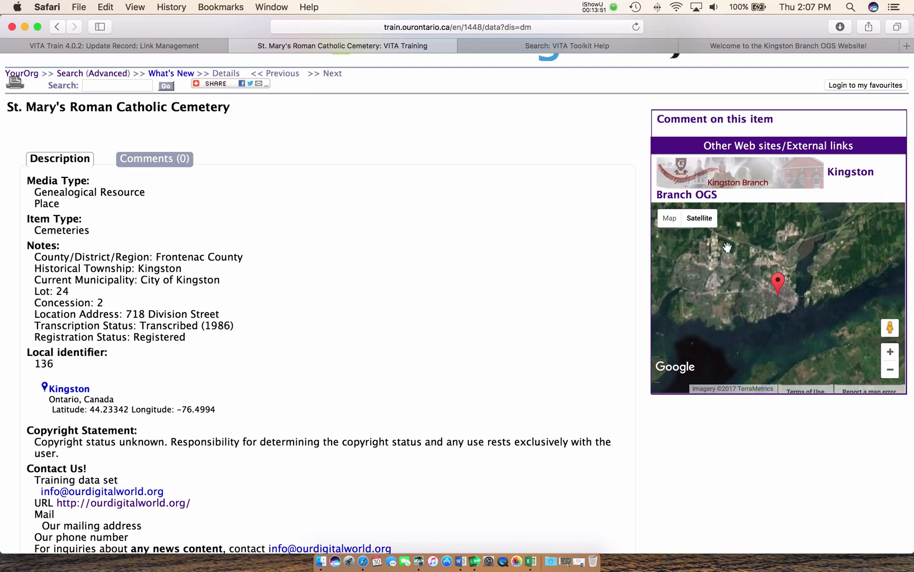
left_click(704, 226)
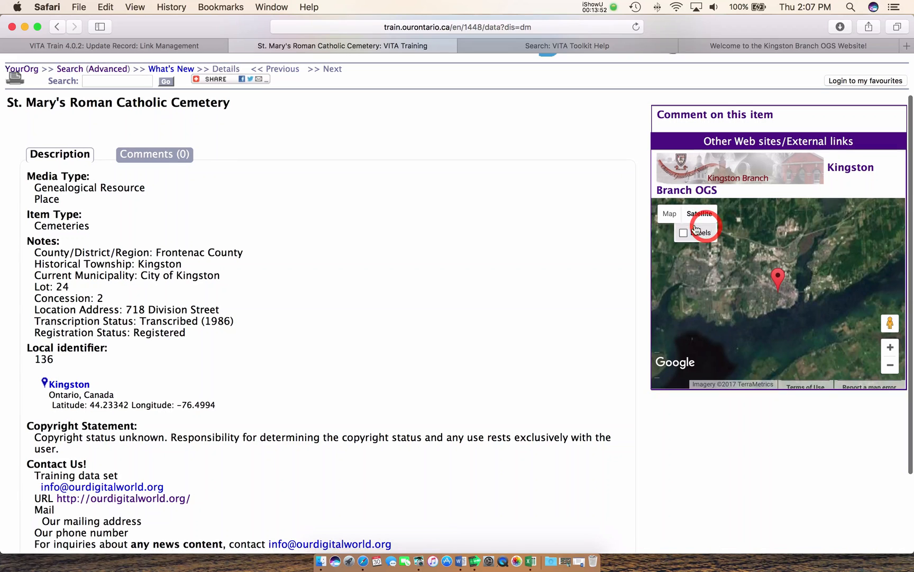
left_click(669, 213)
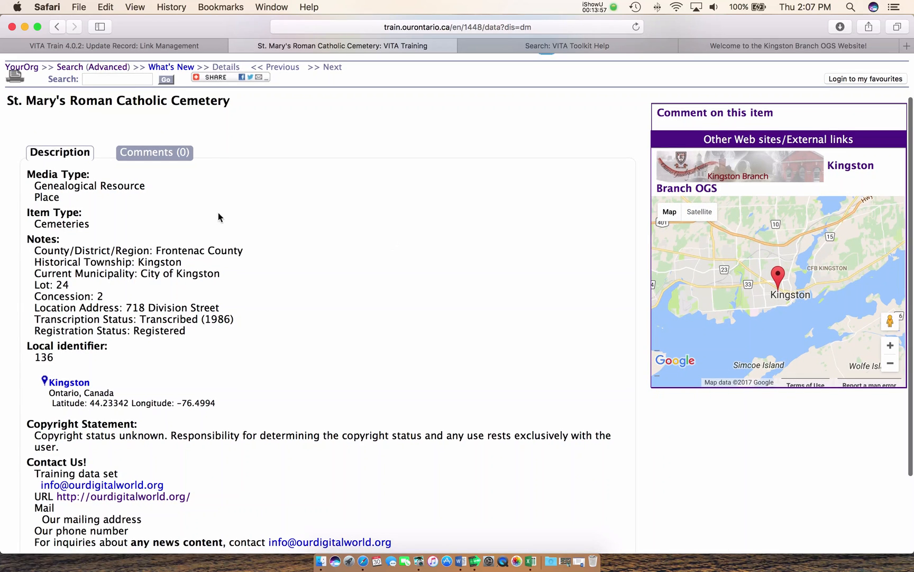
scroll(219, 211, "down", 2)
scroll(220, 216, "down", 3)
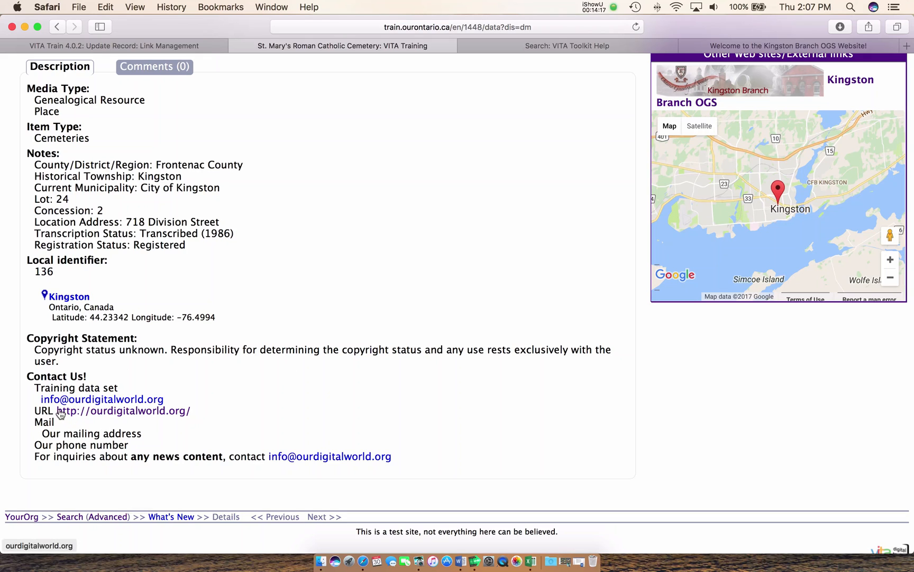
scroll(59, 413, "up", 5)
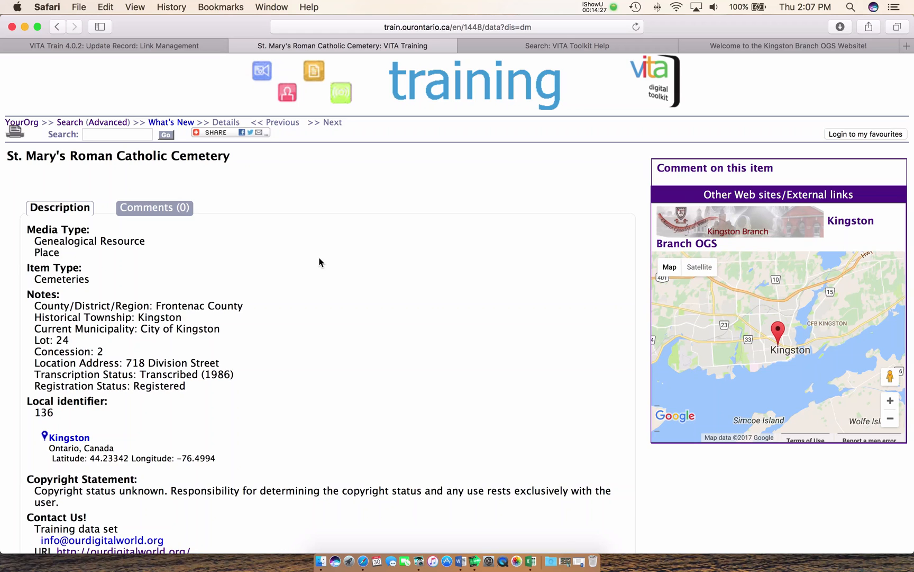
- Return from the cemetery record to the VITA main menu and view the VITA Toolkit Help page
left_click(119, 51)
left_click(16, 141)
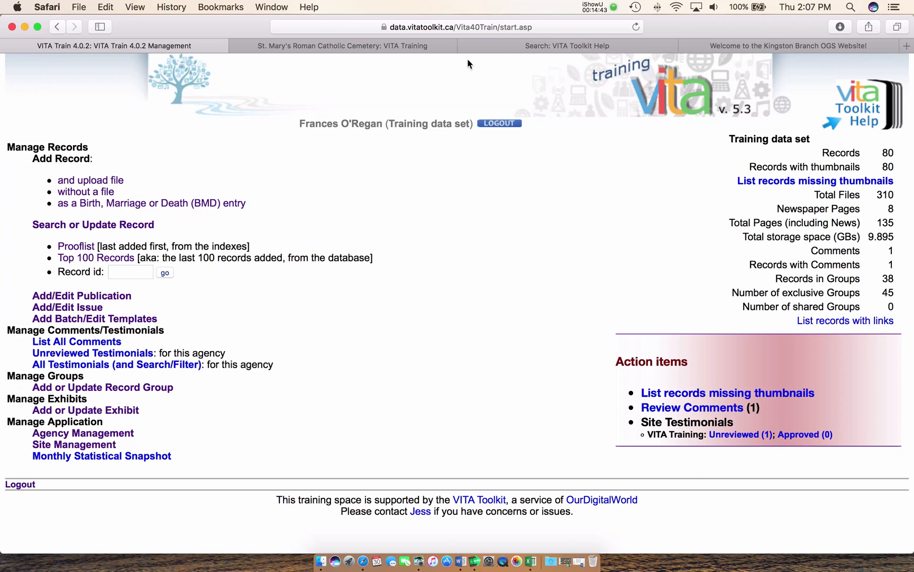
left_click(548, 49)
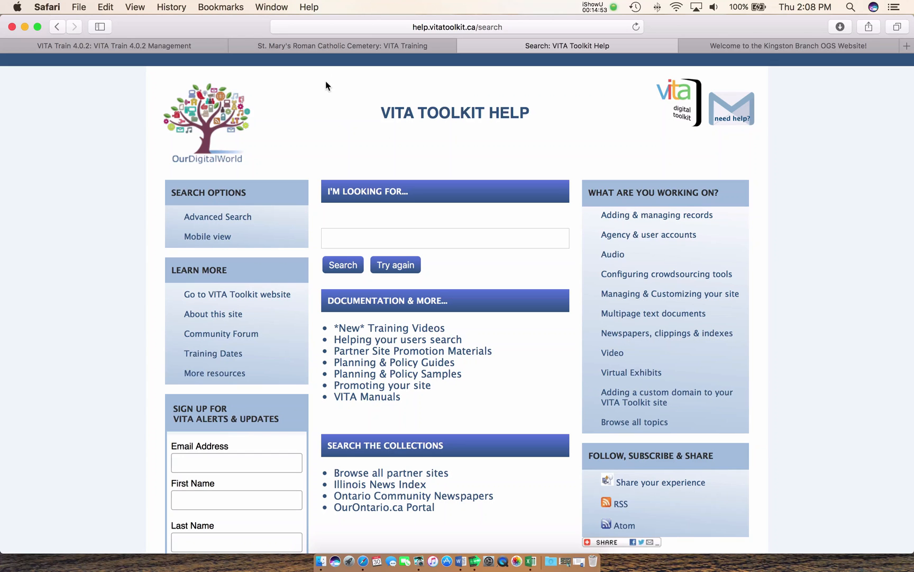
- Go back to the VITA management page, open the Top 100 Records list and look through the recently added records
left_click(92, 45)
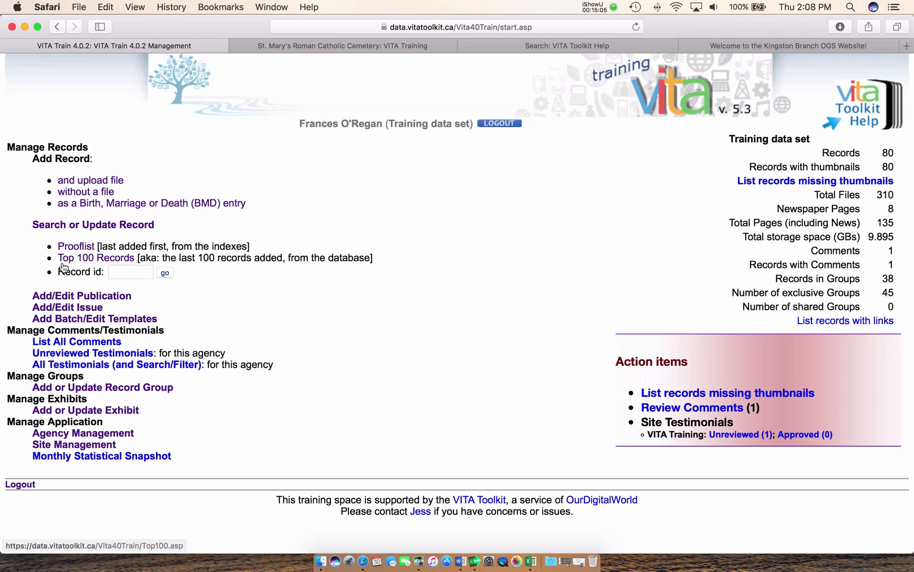
left_click(88, 260)
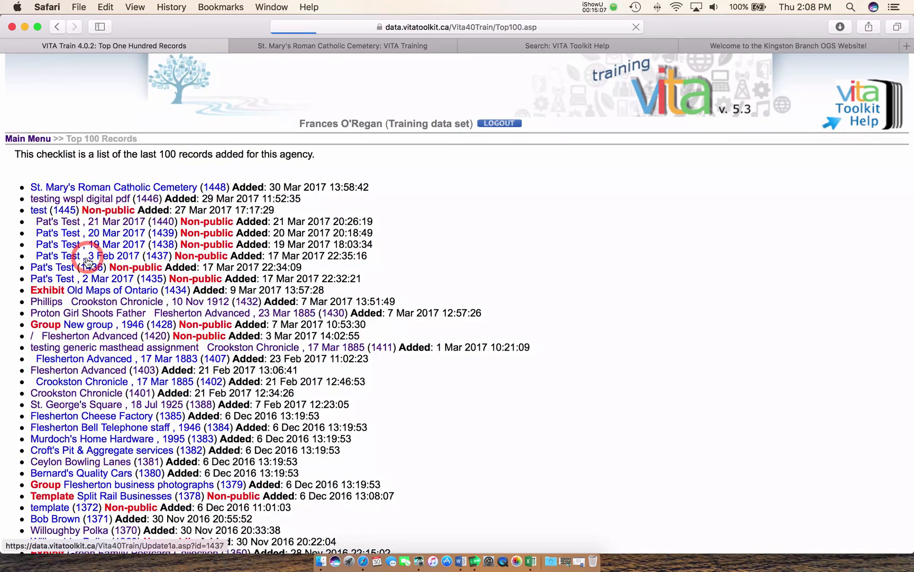
scroll(94, 317, "down", 2)
scroll(95, 316, "down", 10)
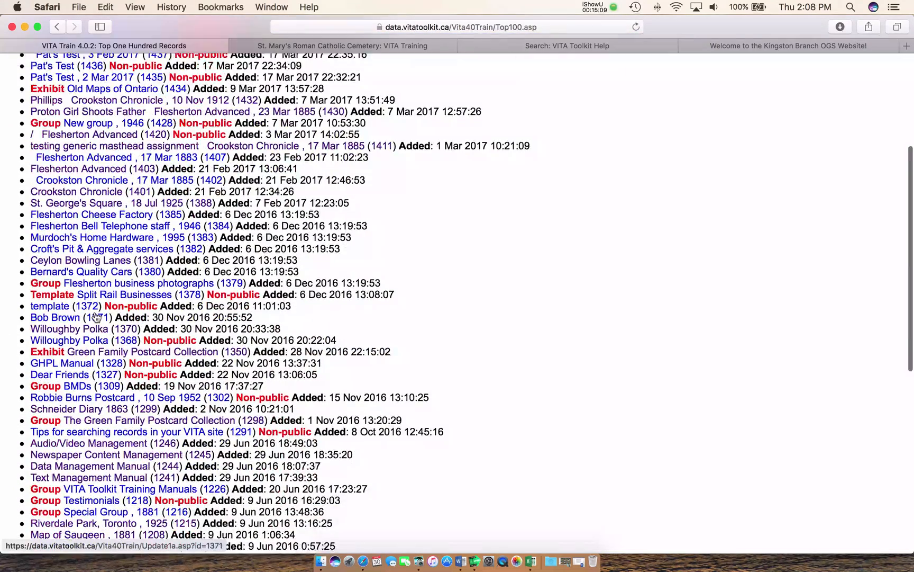
- Look through the rest of the Top 100 Records list, open the St. Mary's Roman Catholic Cemetery record and review its data
scroll(96, 316, "up", 5)
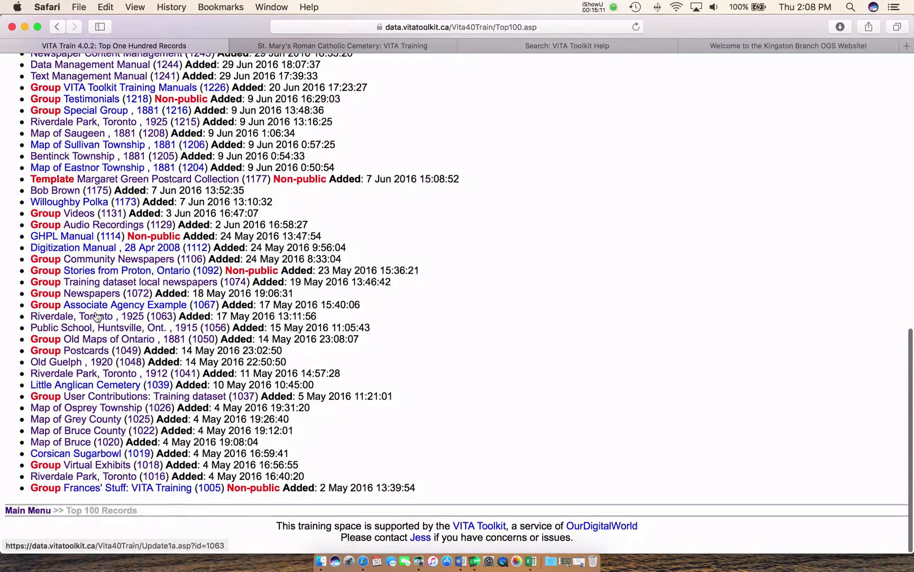
scroll(96, 316, "up", 8)
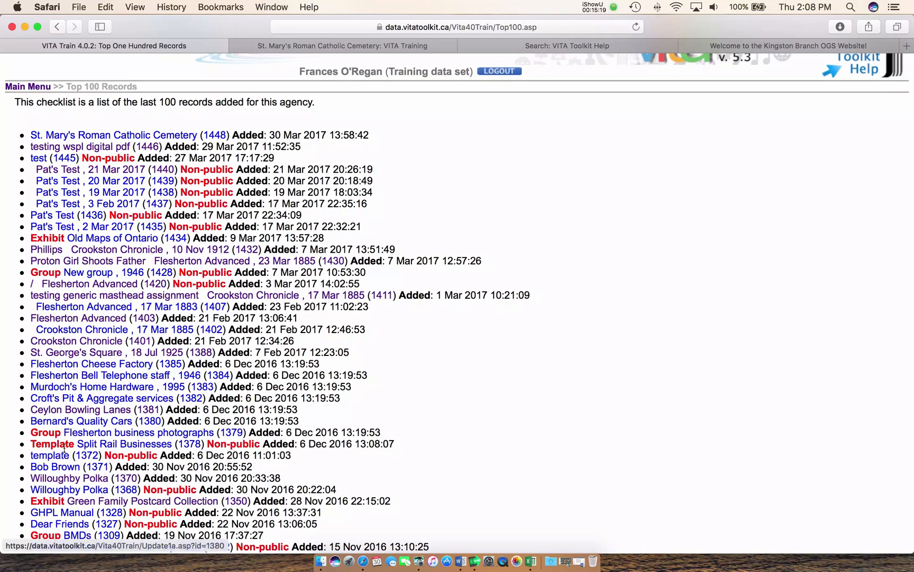
scroll(67, 413, "up", 2)
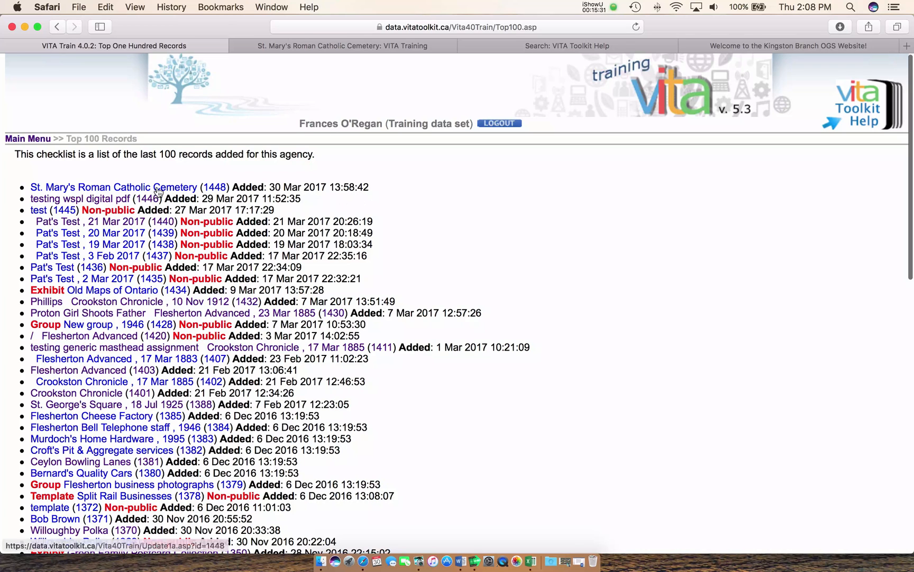
left_click(117, 189)
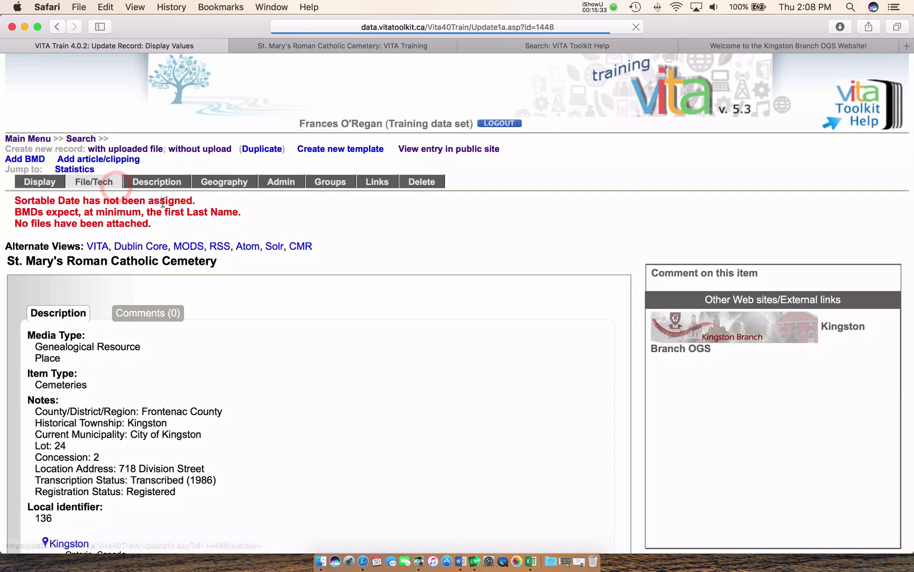
scroll(350, 279, "down", 1)
scroll(349, 280, "down", 2)
scroll(345, 280, "up", 3)
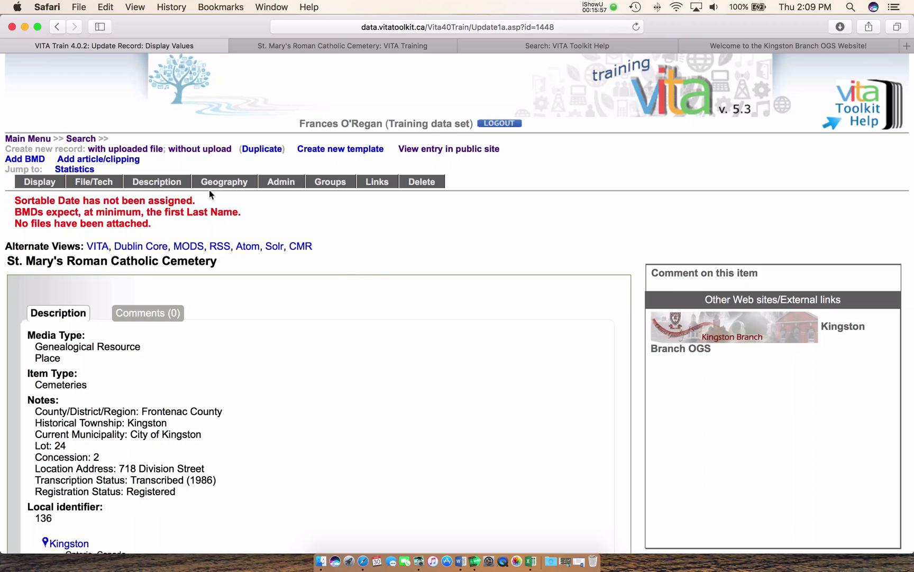
- Start associating a file with the cemetery record using the Thumb+Regular+Full category, and return to the main menu without uploading
left_click(93, 183)
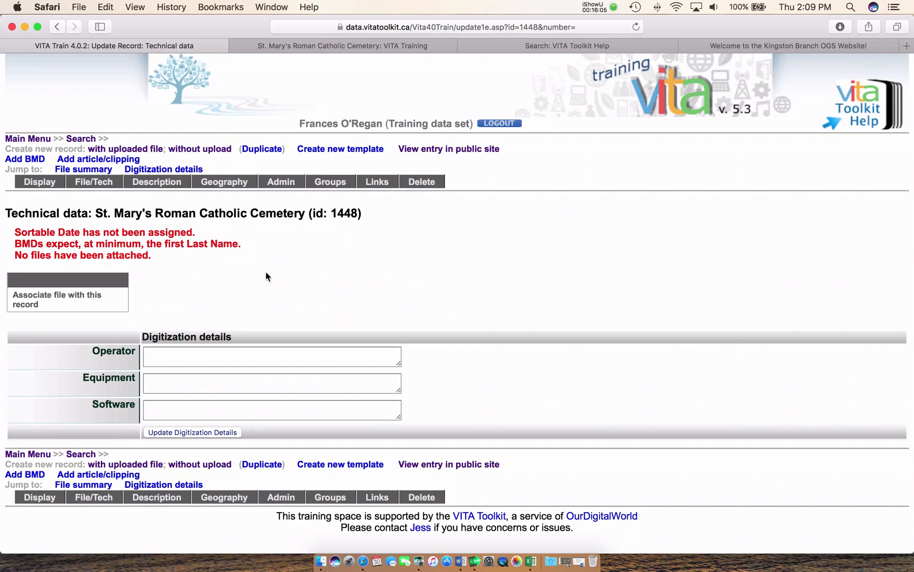
left_click(46, 302)
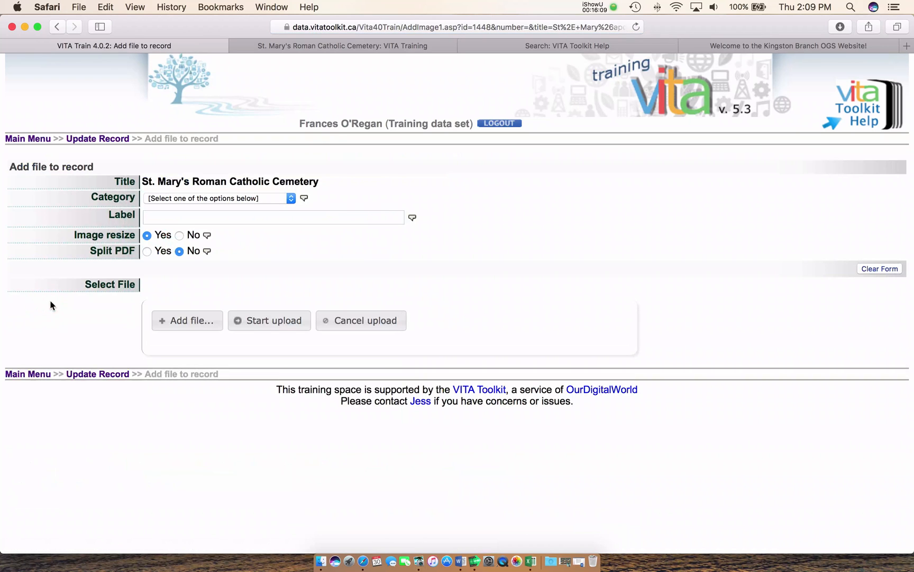
left_click(289, 199)
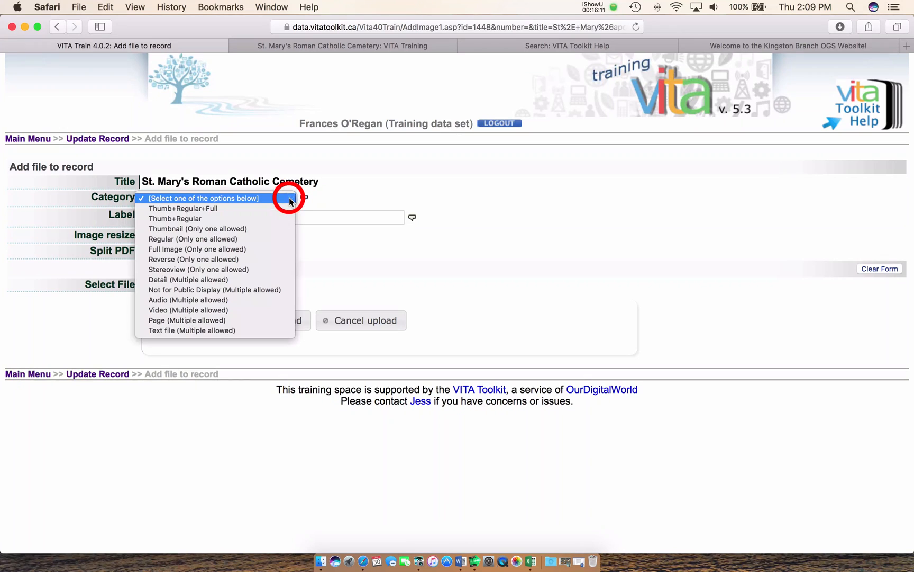
left_click(255, 209)
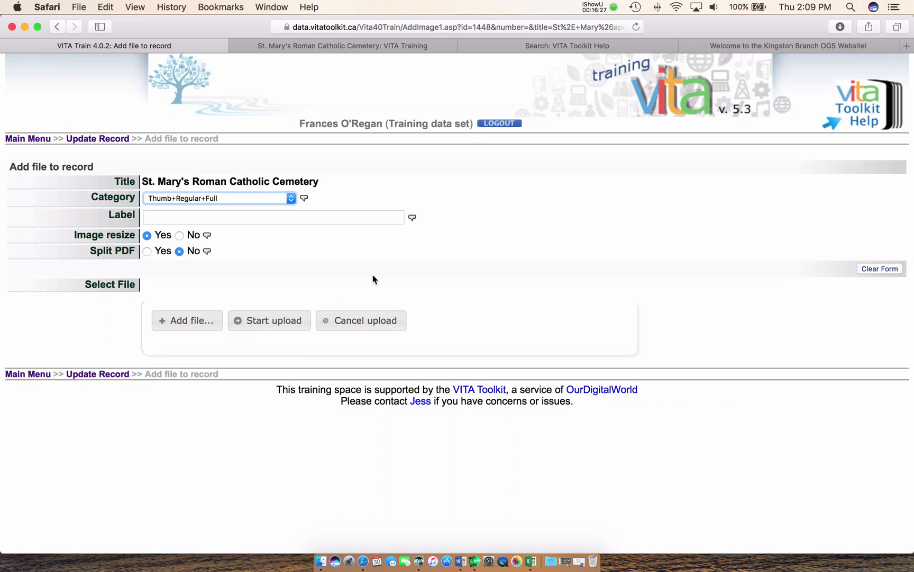
left_click(18, 140)
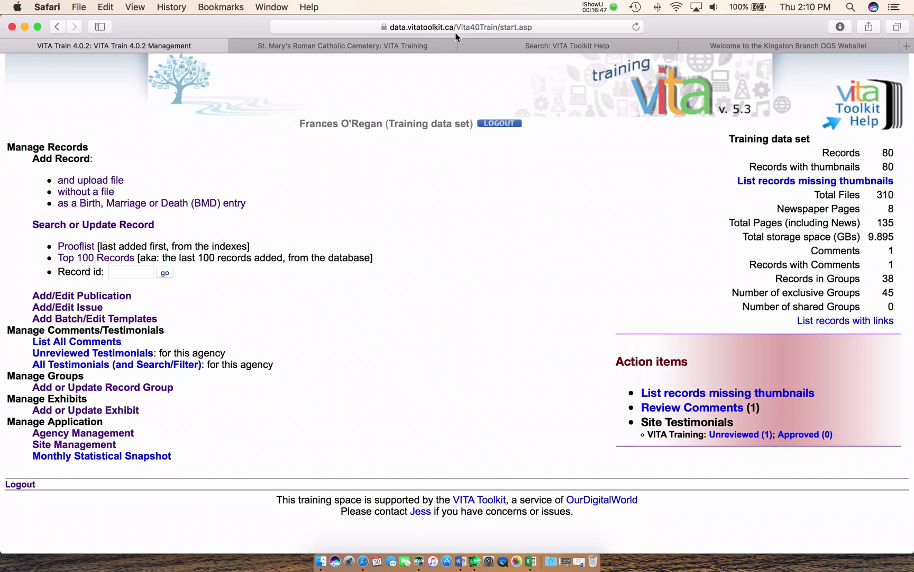
- Switch to the VITA Toolkit Help site, open its *New* Training Videos collection and look through the webinars
left_click(527, 45)
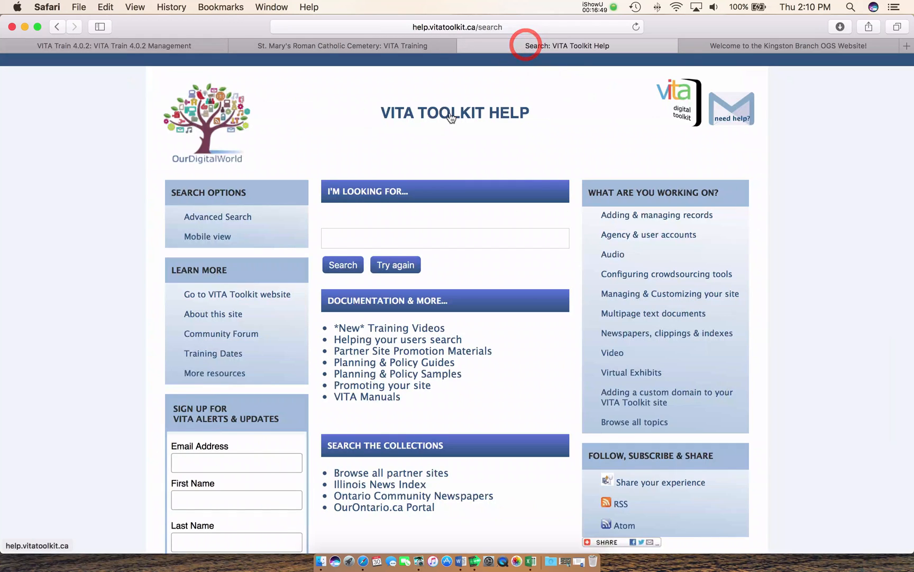
left_click(452, 114)
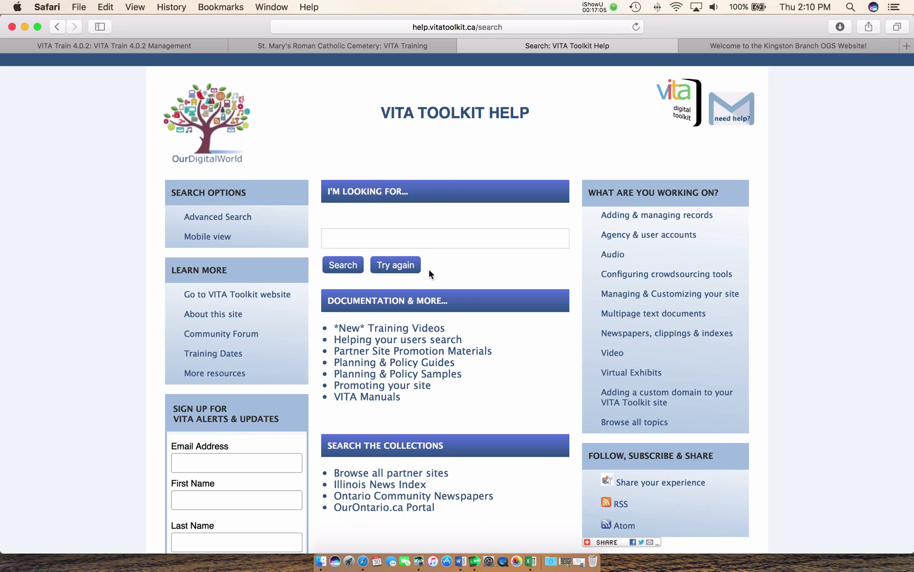
left_click(389, 328)
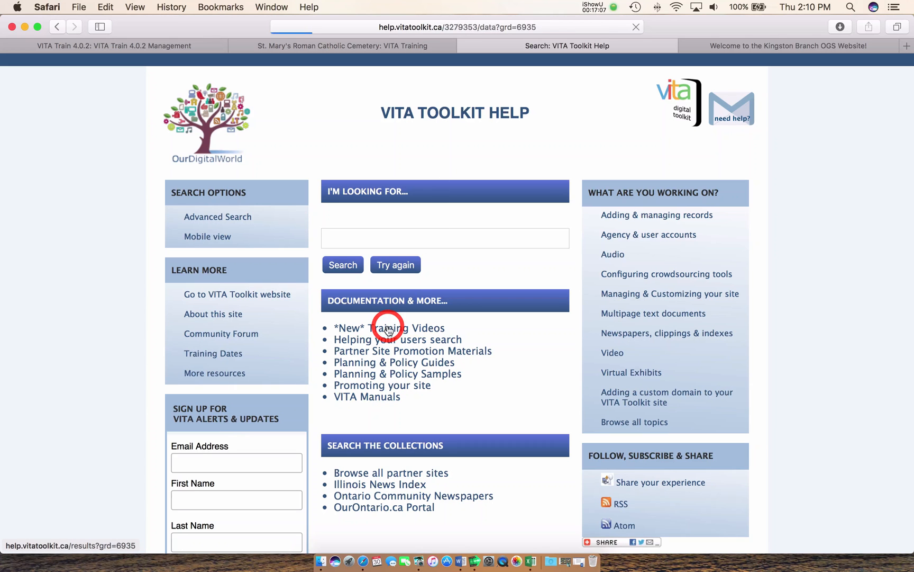
scroll(317, 297, "down", 6)
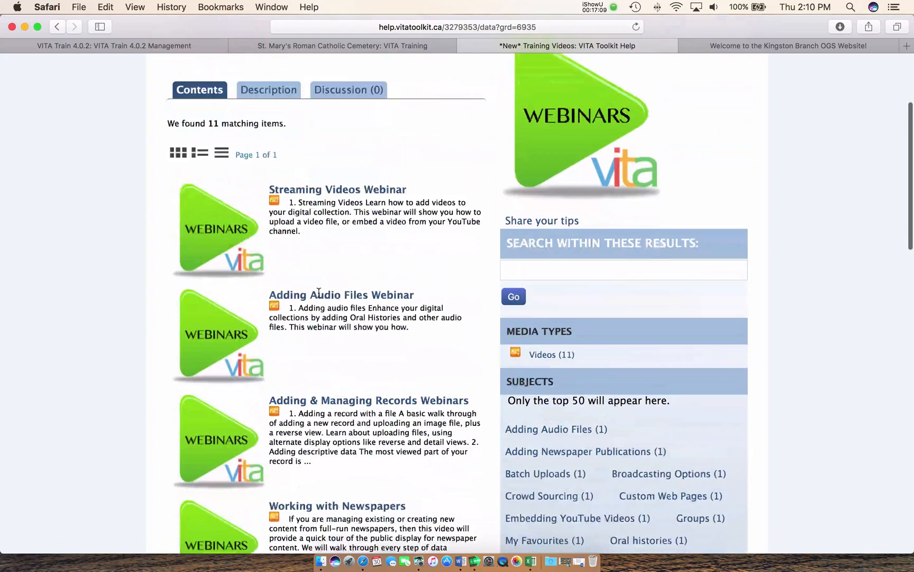
scroll(319, 297, "down", 8)
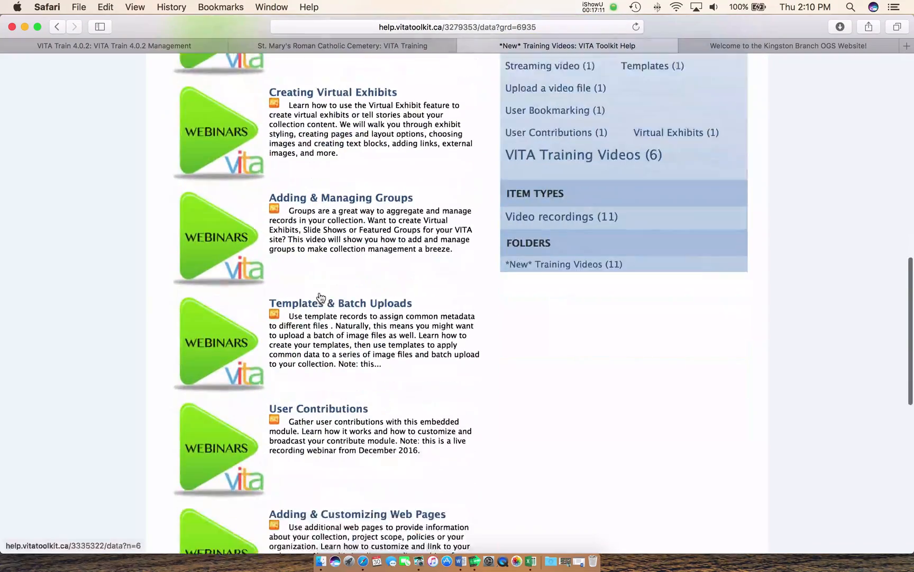
scroll(320, 298, "up", 15)
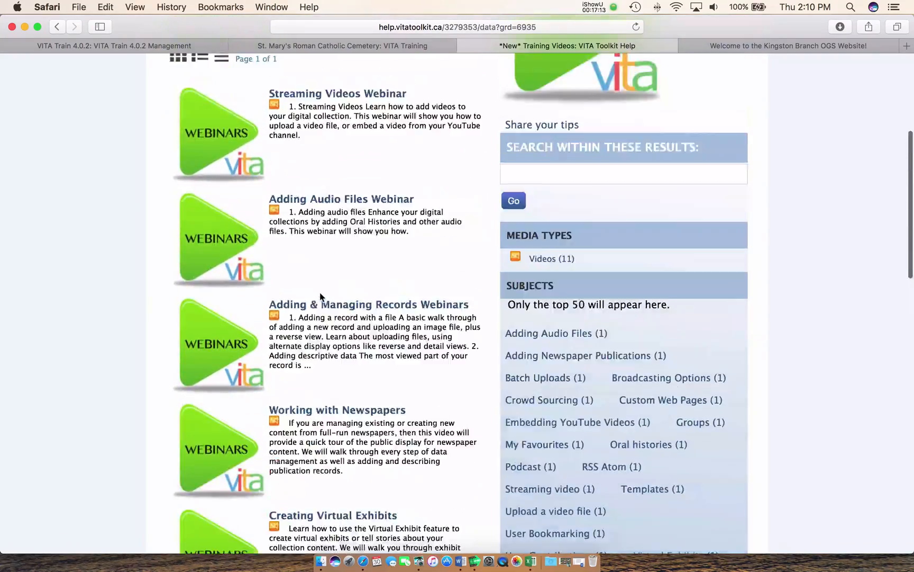